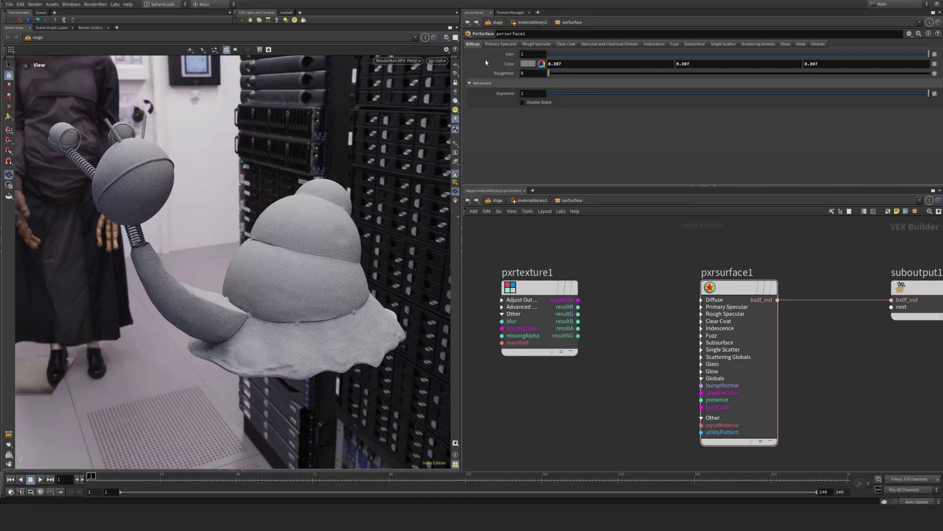
# Step: Try the Physical specular Fresnel mode for the primary specular lobe and undo the change
pyautogui.click(500, 44)
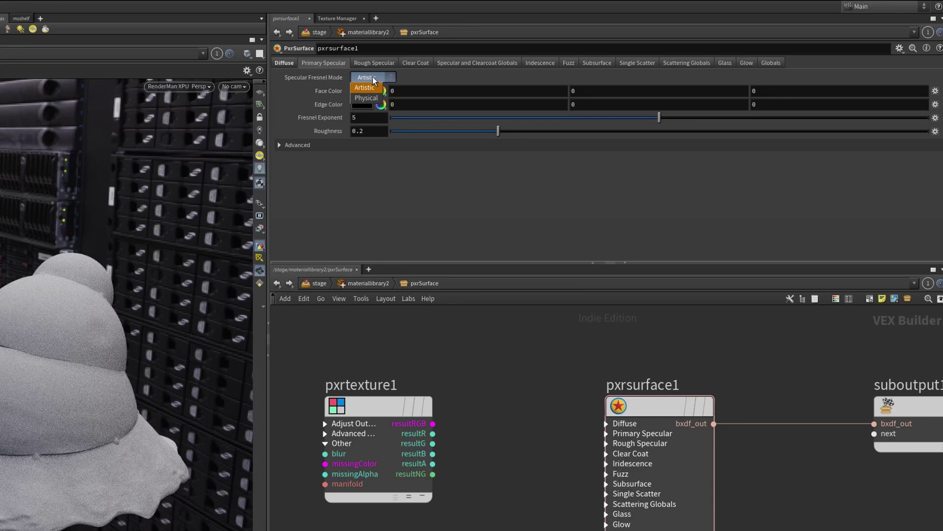
pyautogui.click(373, 96)
pyautogui.hotkey('ctrl', 'z')
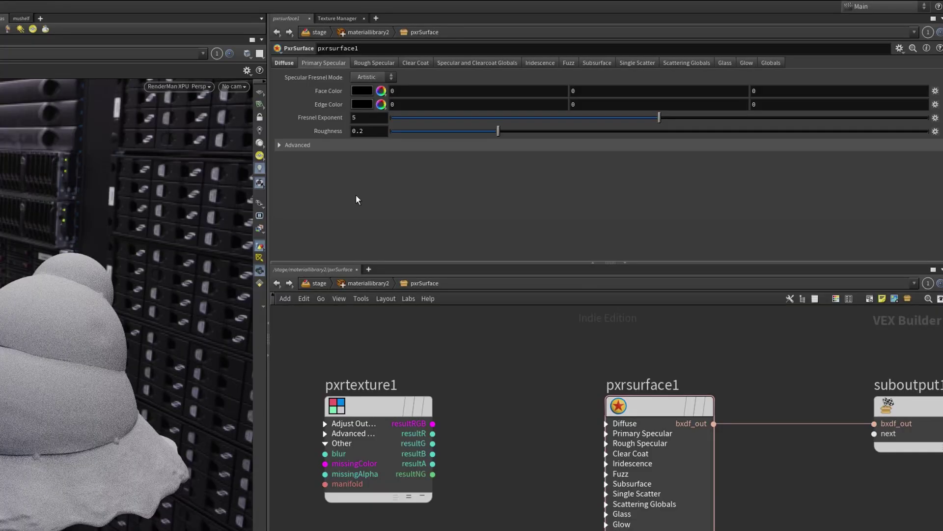
# Step: Set the primary specular face color to a dark grey of 0.044
pyautogui.click(361, 91)
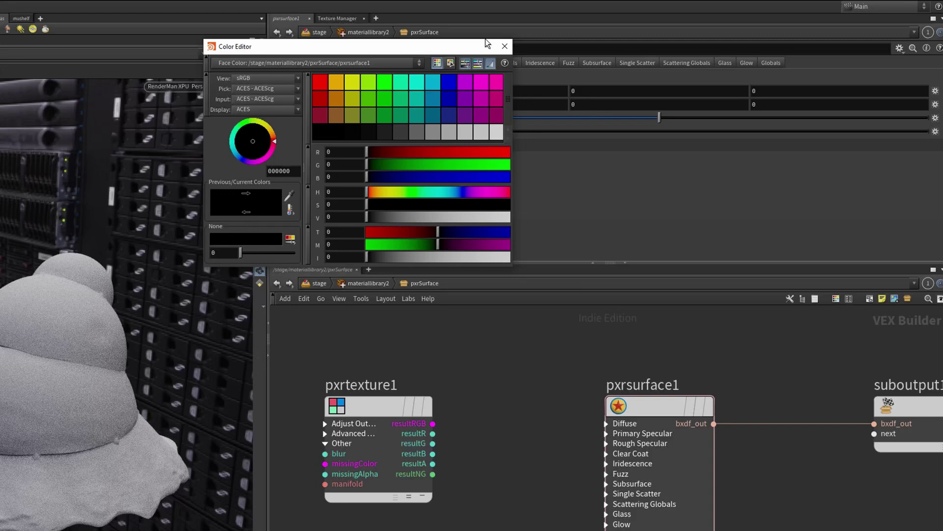
pyautogui.click(504, 46)
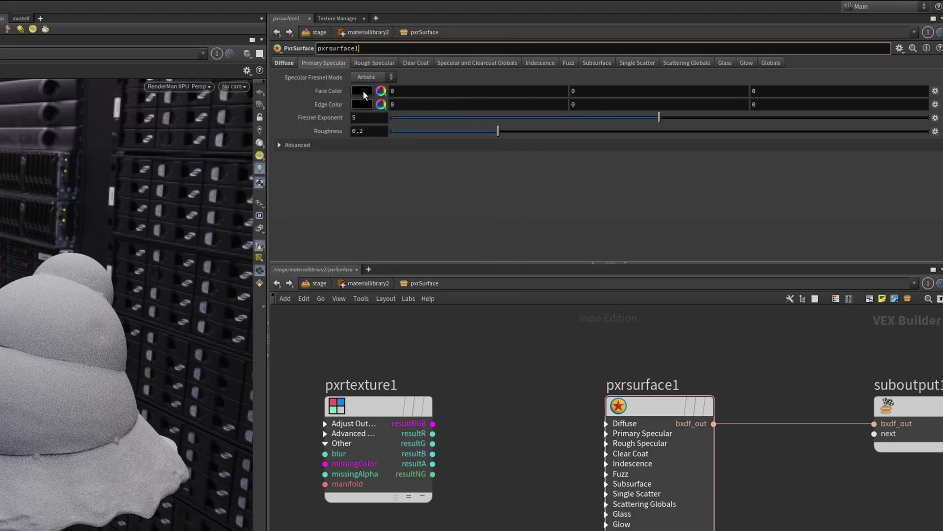
pyautogui.click(363, 90)
pyautogui.moveTo(373, 219); pyautogui.dragTo(373, 218)
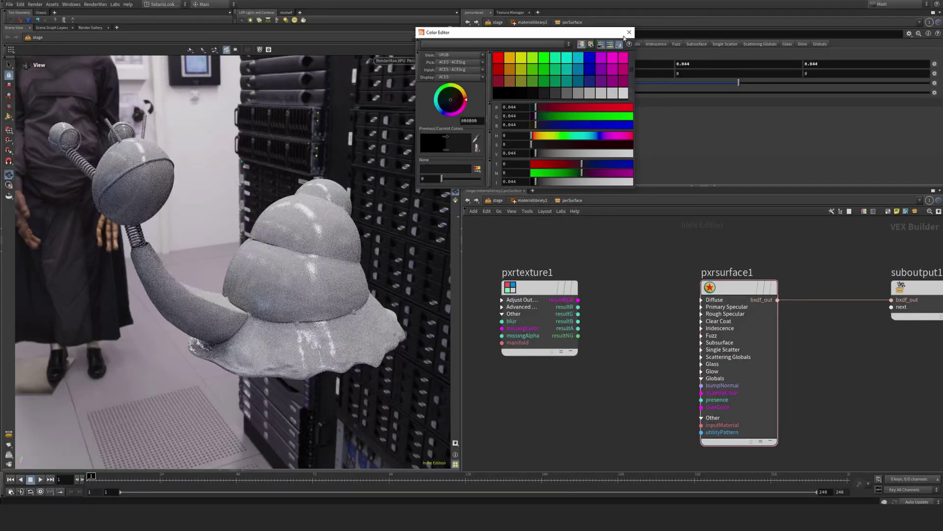
pyautogui.click(624, 37)
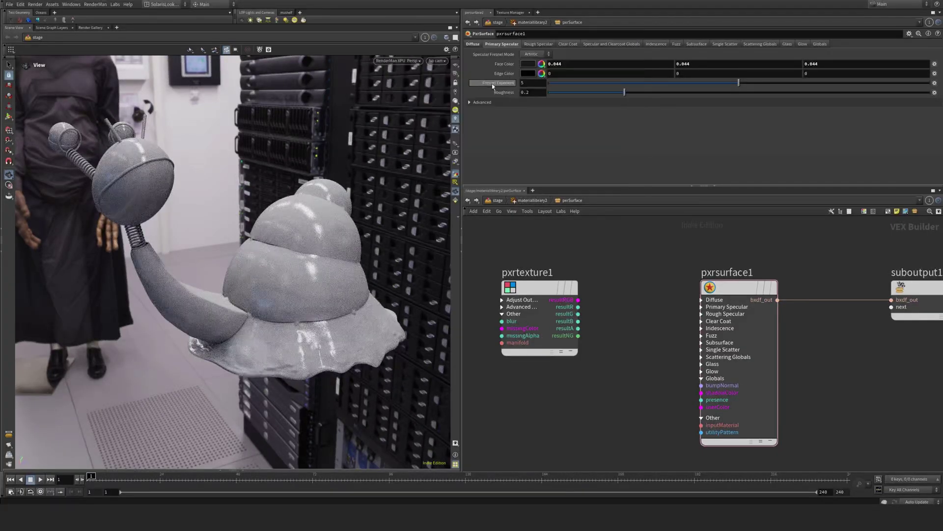
# Step: Set the primary specular edge color to a light grey of 0.88
pyautogui.click(493, 74)
pyautogui.moveTo(570, 148); pyautogui.dragTo(620, 152)
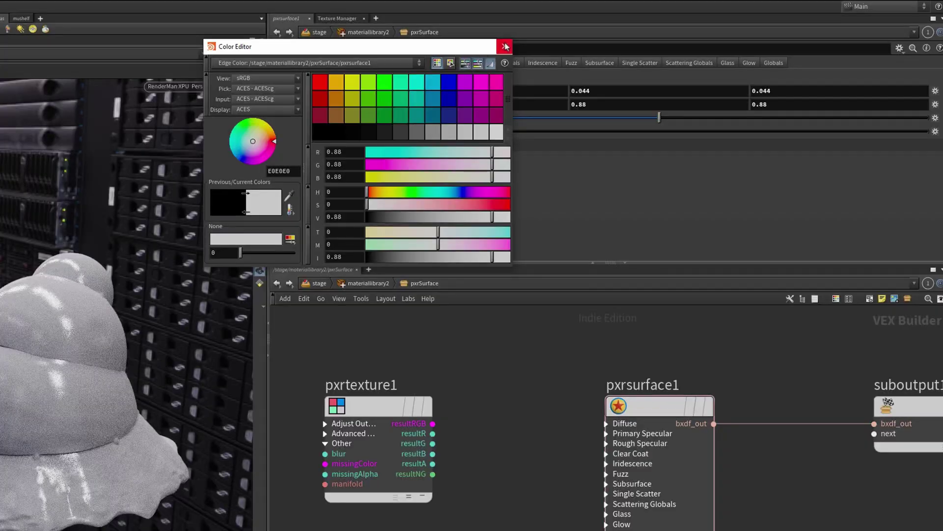
pyautogui.click(629, 33)
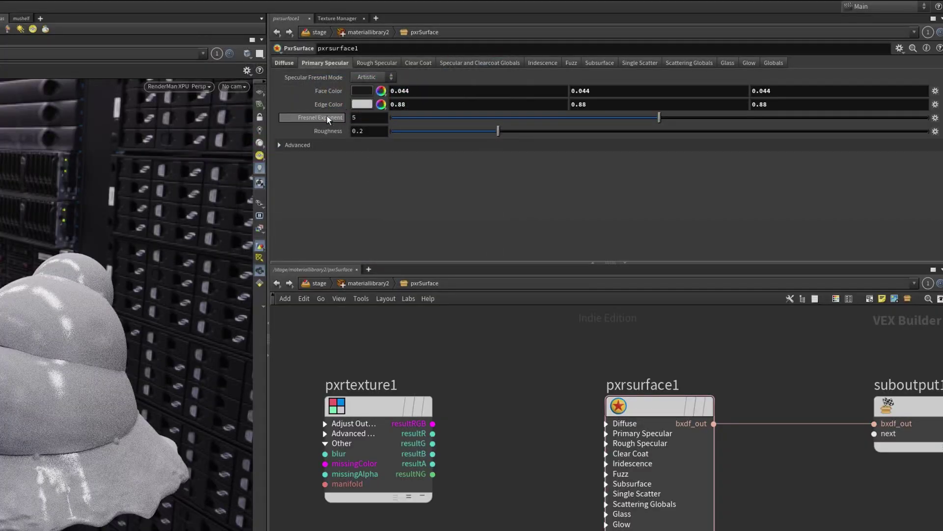
# Step: Drop the primary specular face color to 0 for comparison and raise it back to 0.047
pyautogui.click(362, 92)
pyautogui.moveTo(379, 217); pyautogui.dragTo(362, 217)
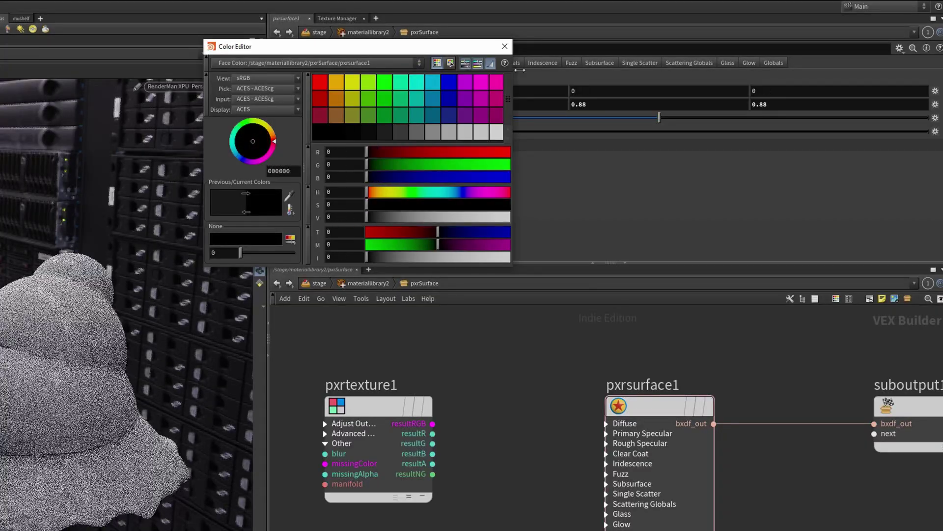
pyautogui.click(504, 46)
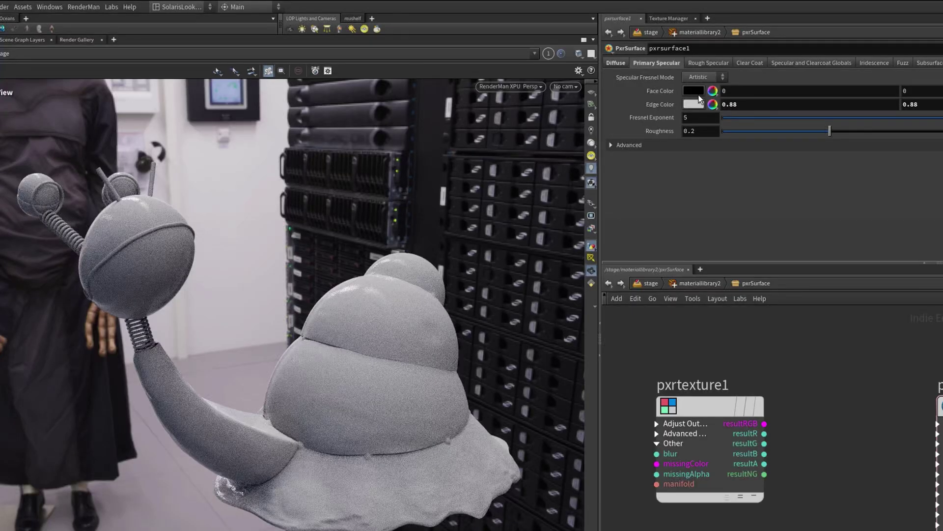
pyautogui.click(697, 92)
pyautogui.moveTo(700, 221); pyautogui.dragTo(705, 221)
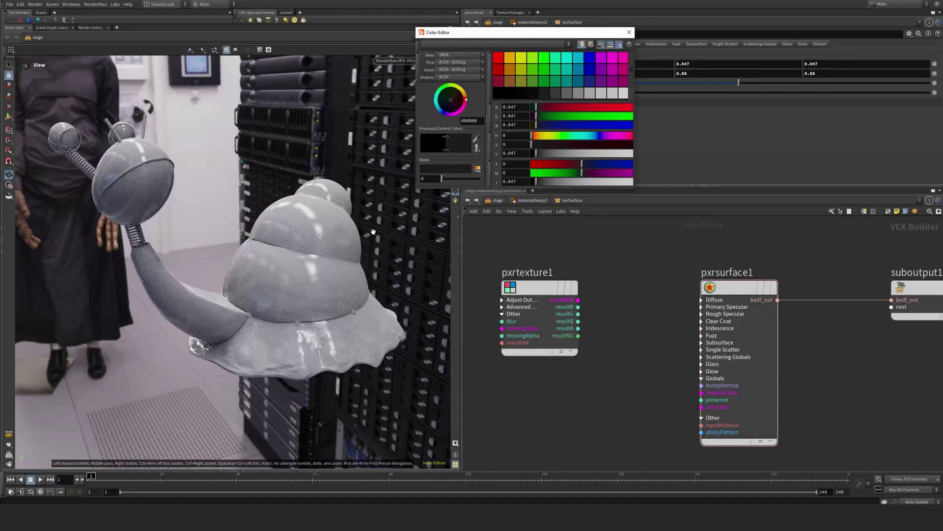
pyautogui.click(629, 32)
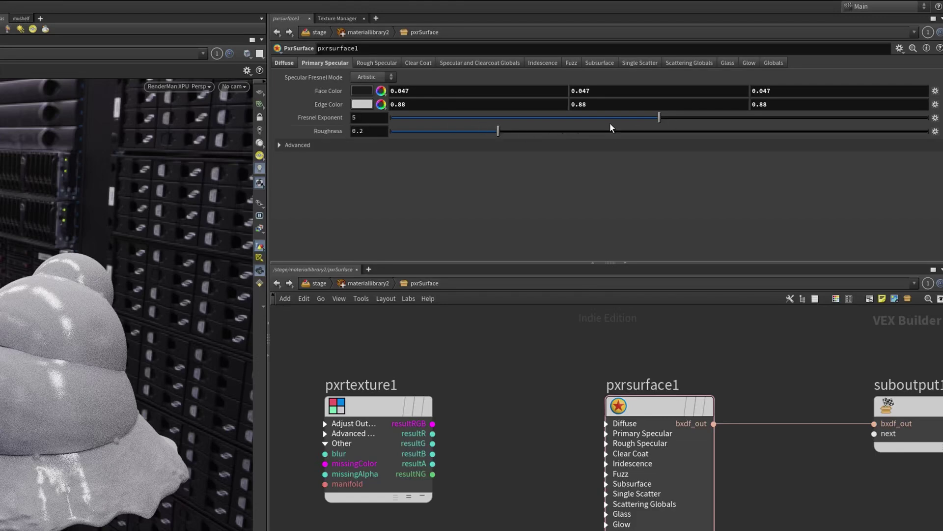
# Step: Lower the primary specular Fresnel exponent to 0 for comparison and restore it to 5
pyautogui.moveTo(659, 119); pyautogui.dragTo(474, 127)
pyautogui.moveTo(607, 89); pyautogui.dragTo(530, 91)
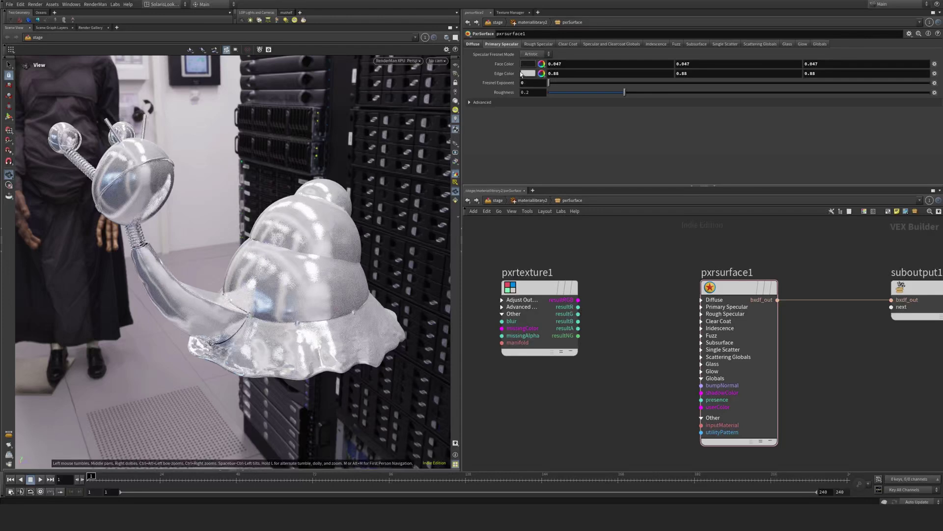
pyautogui.moveTo(560, 85); pyautogui.dragTo(696, 84)
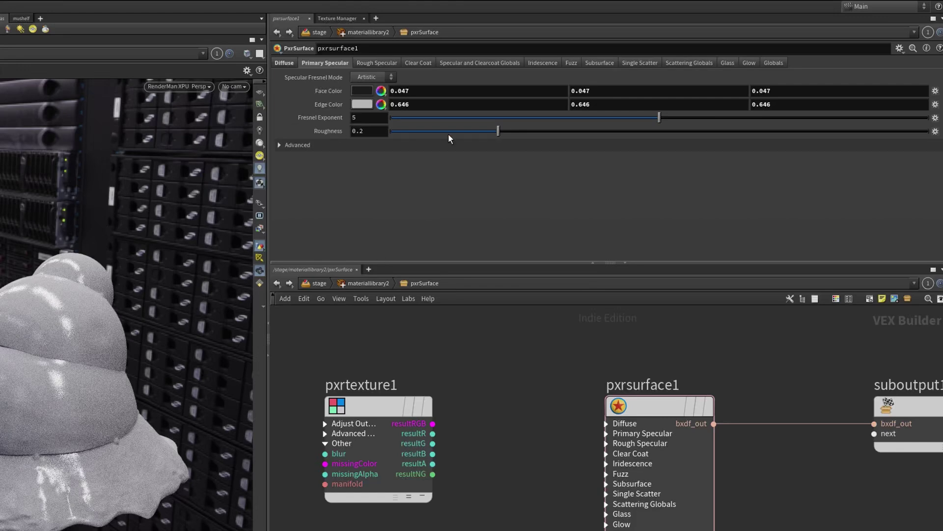
# Step: Set the diffuse gain to 0 and test the primary specular roughness at 0.3382, 0 and 0.4176
pyautogui.moveTo(498, 131); pyautogui.dragTo(573, 134)
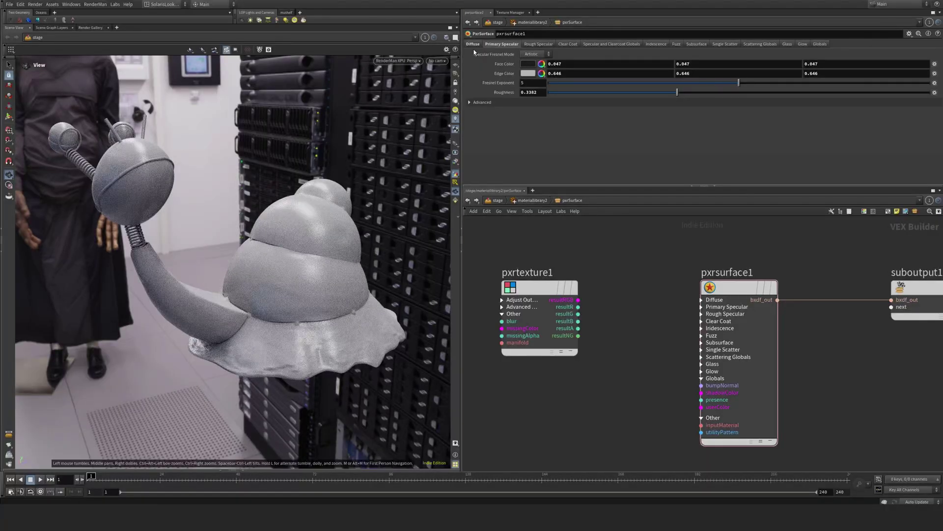
pyautogui.click(473, 44)
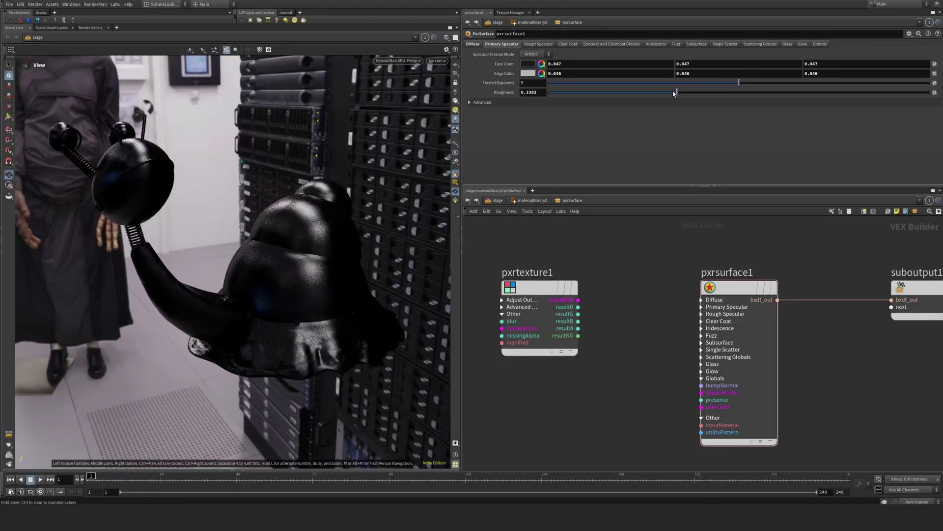
pyautogui.moveTo(676, 93); pyautogui.dragTo(518, 113)
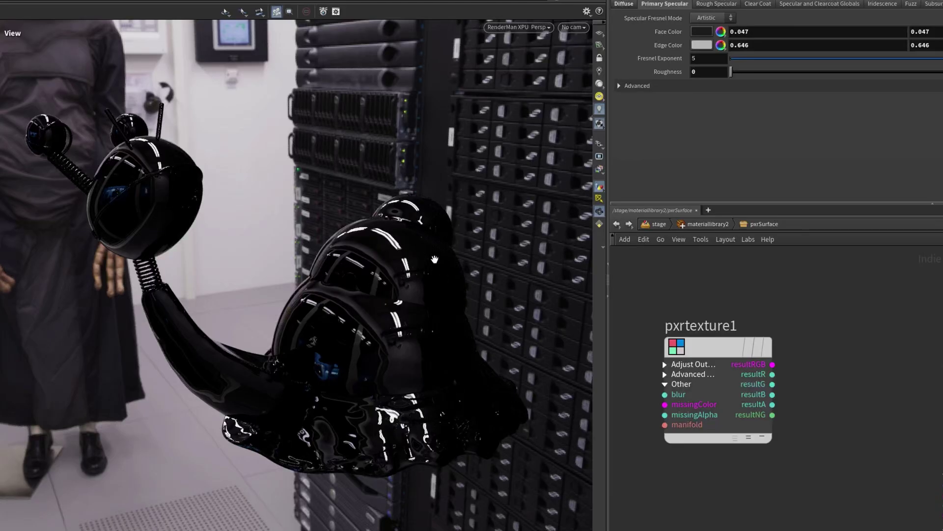
pyautogui.moveTo(731, 72); pyautogui.dragTo(942, 72)
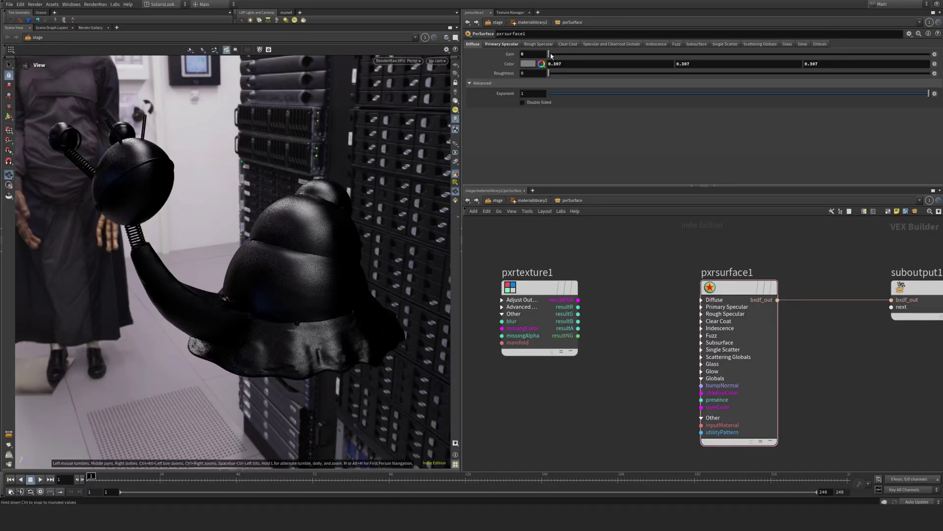
pyautogui.moveTo(549, 54); pyautogui.dragTo(525, 55)
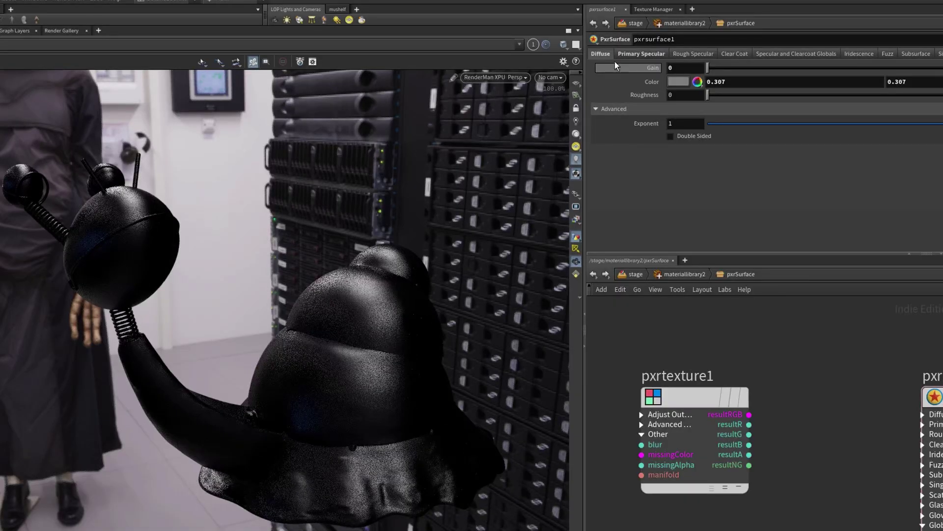
# Step: Set the primary specular face color to a metallic grey of 0.602
pyautogui.click(637, 54)
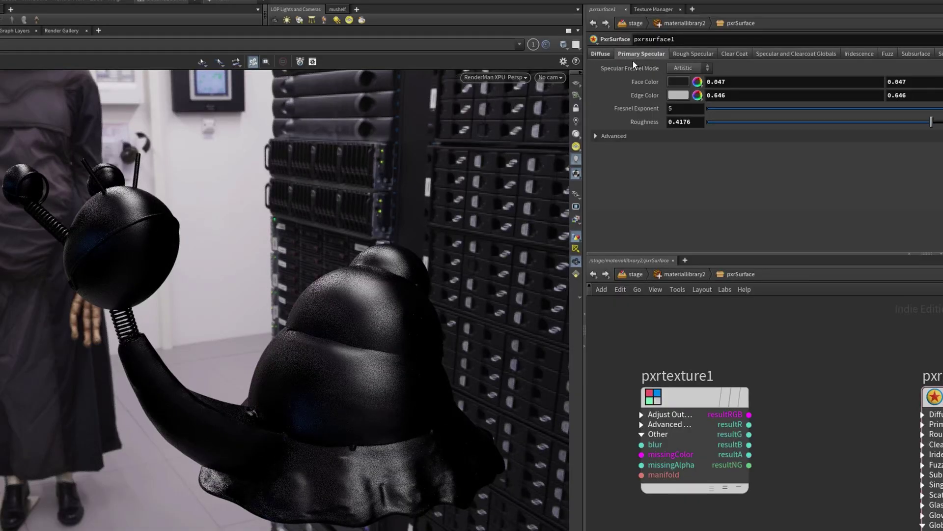
pyautogui.click(678, 82)
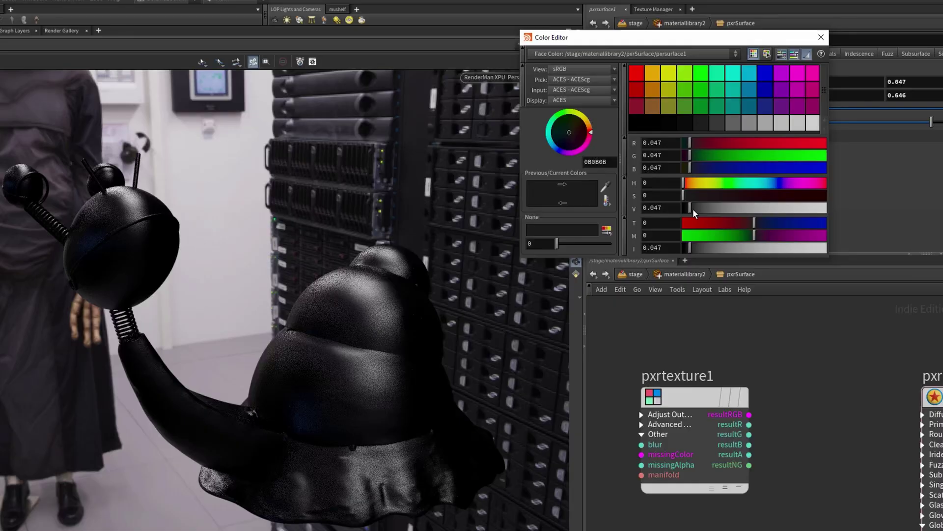
pyautogui.moveTo(693, 208); pyautogui.dragTo(769, 210)
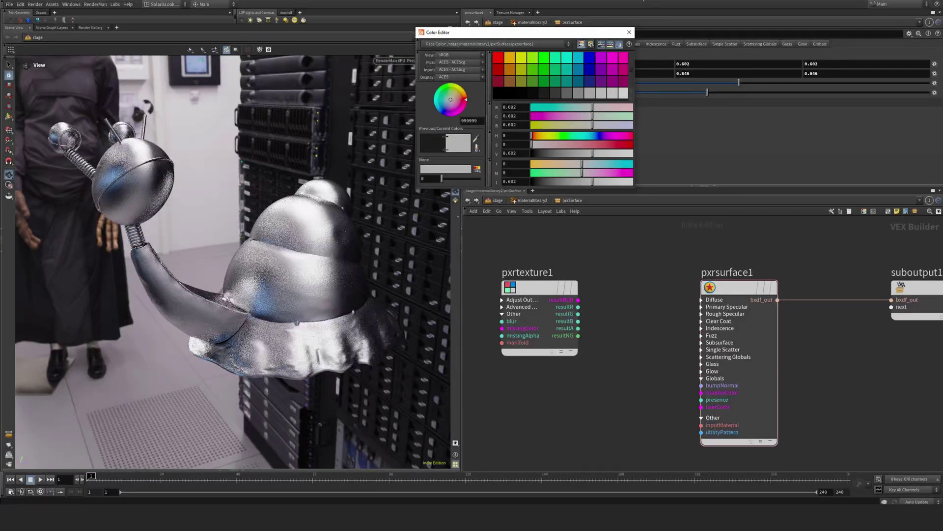
pyautogui.click(630, 33)
# Step: Set the primary specular edge color to 0.77 and its roughness to 0.2103
pyautogui.click(529, 74)
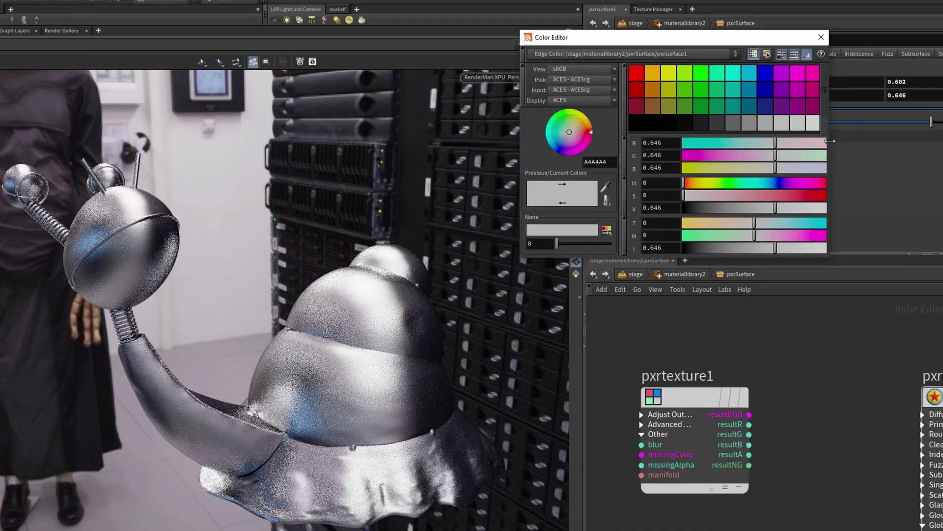
pyautogui.moveTo(777, 209); pyautogui.dragTo(795, 209)
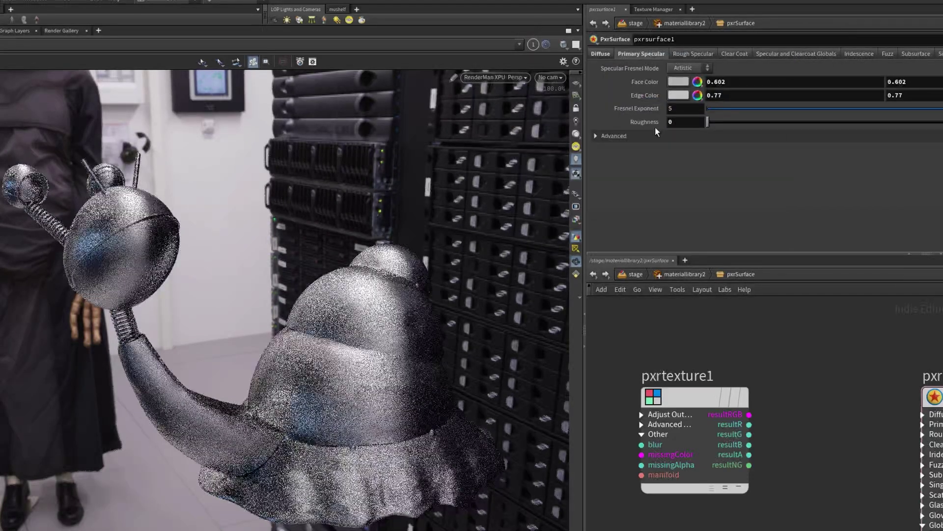
pyautogui.moveTo(707, 122); pyautogui.dragTo(821, 137)
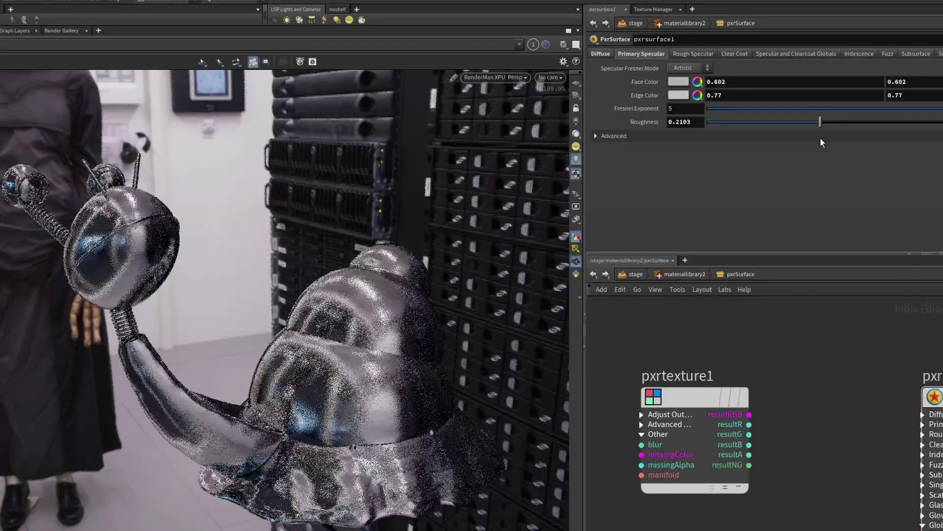
# Step: Duplicate the texture node for the Roughness_linear_data_acescg UDIM map and connect its resultR output to the surface's specularRoughness input
pyautogui.keyDown('alt'); pyautogui.moveTo(688, 396); pyautogui.dragTo(727, 530); pyautogui.keyUp('alt')
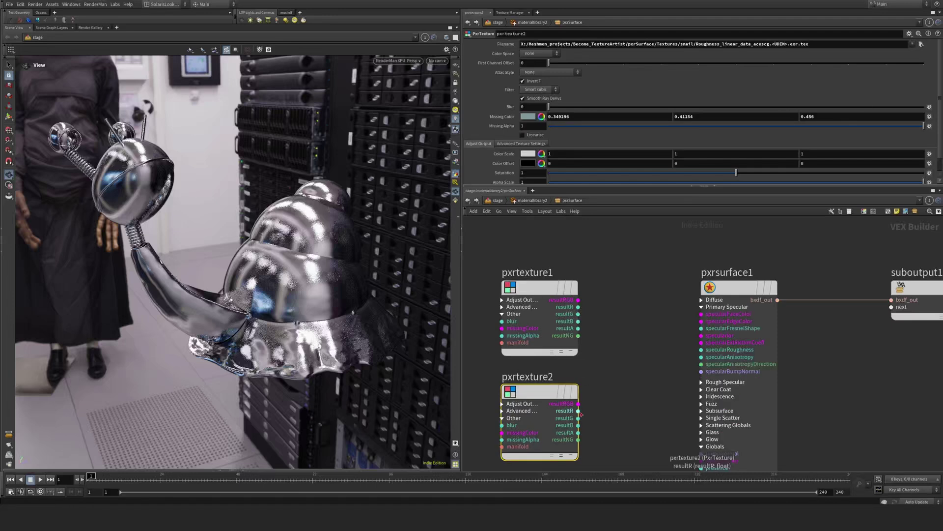
pyautogui.click(579, 411)
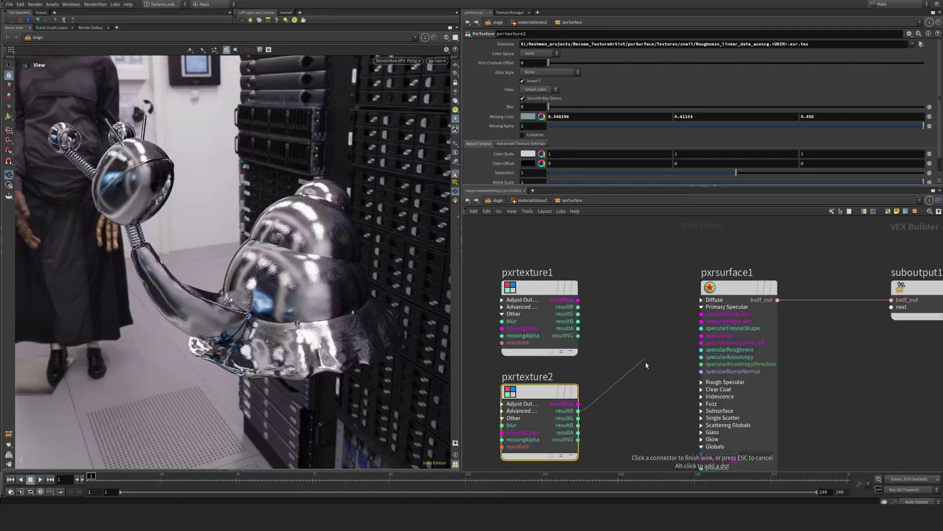
pyautogui.click(701, 349)
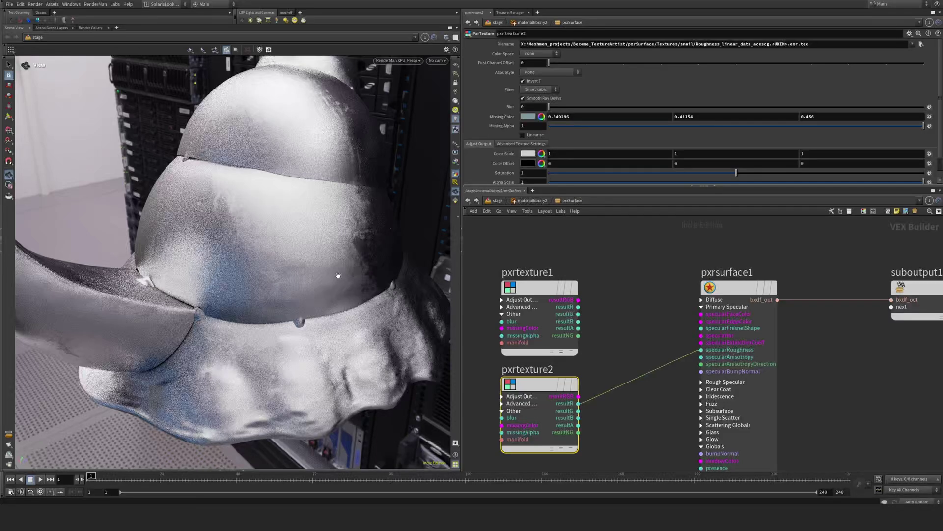
pyautogui.moveTo(338, 275); pyautogui.dragTo(192, 234, button='right')
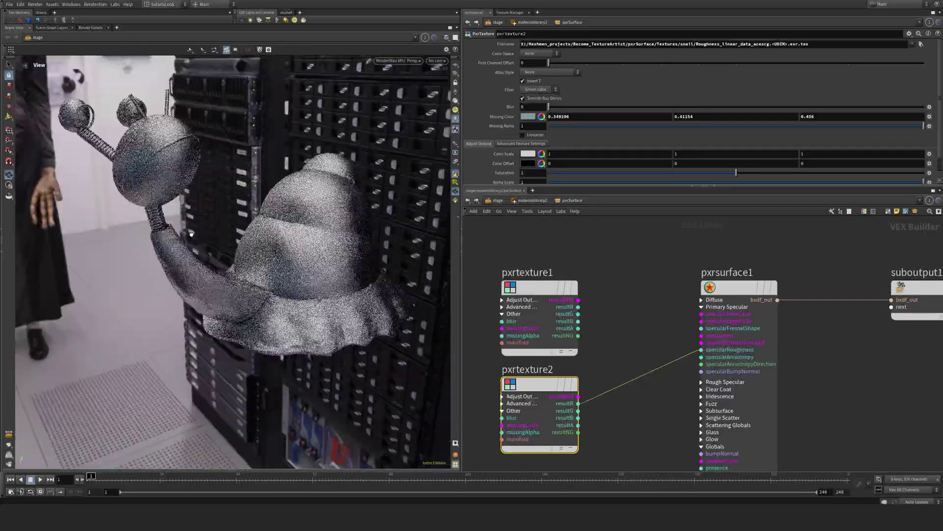
pyautogui.moveTo(191, 235); pyautogui.dragTo(181, 230)
pyautogui.moveTo(227, 235); pyautogui.dragTo(261, 241, button='right')
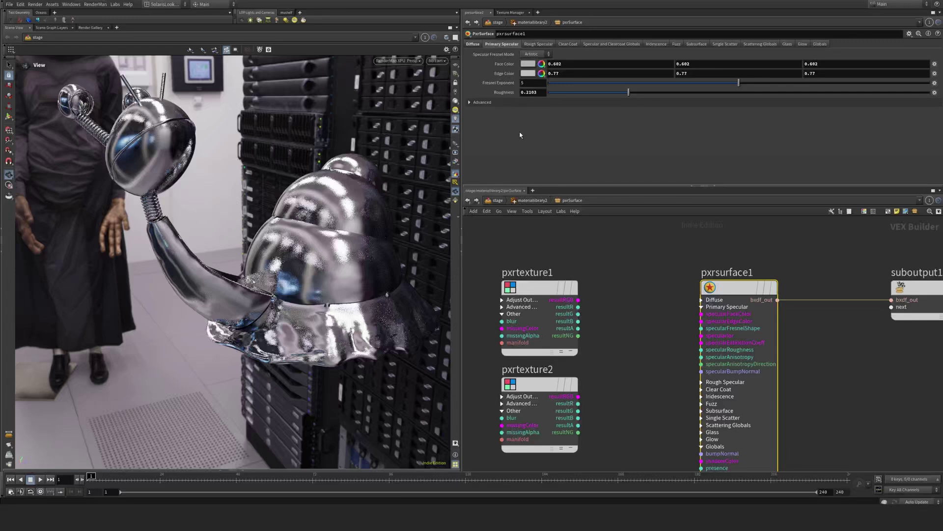
# Step: Compare the Ggx specular model with Beckmann, return to Beckmann, and set the primary specular roughness to 0.0872
pyautogui.click(481, 103)
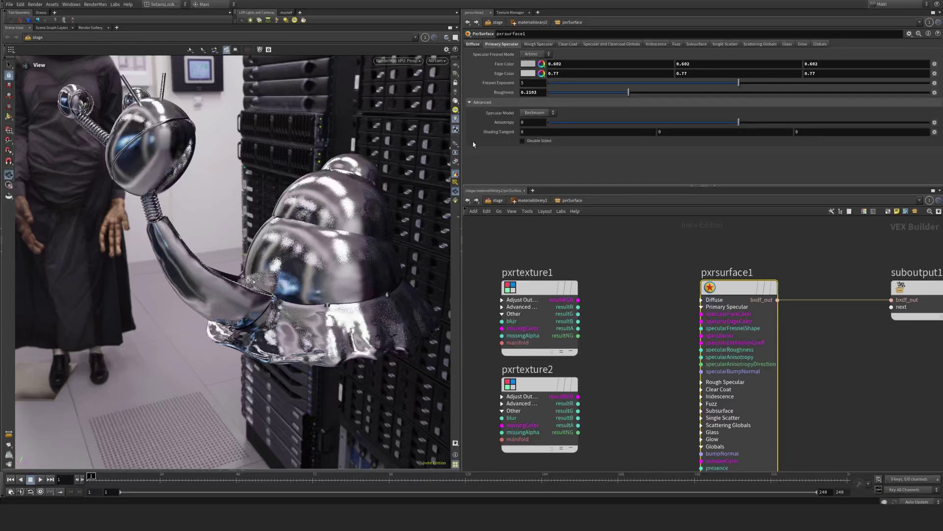
pyautogui.click(547, 113)
pyautogui.click(535, 129)
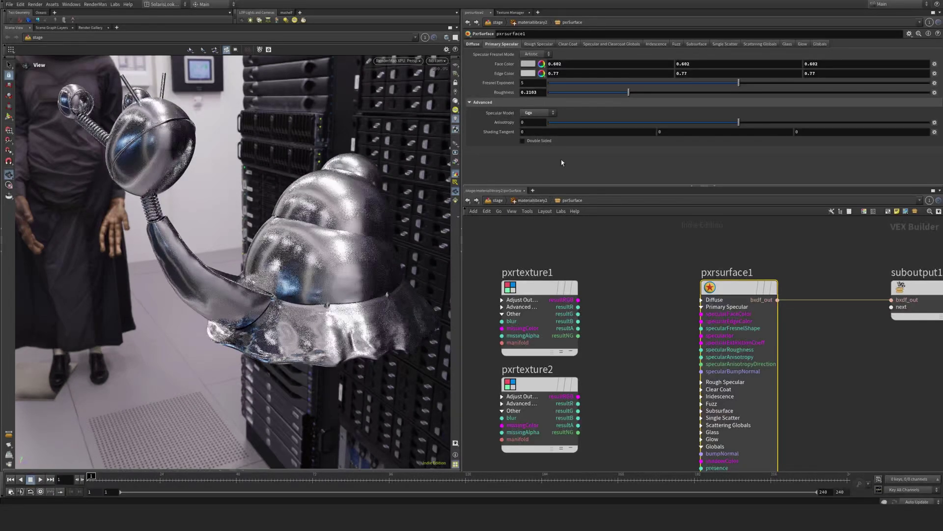
pyautogui.click(538, 113)
pyautogui.click(535, 112)
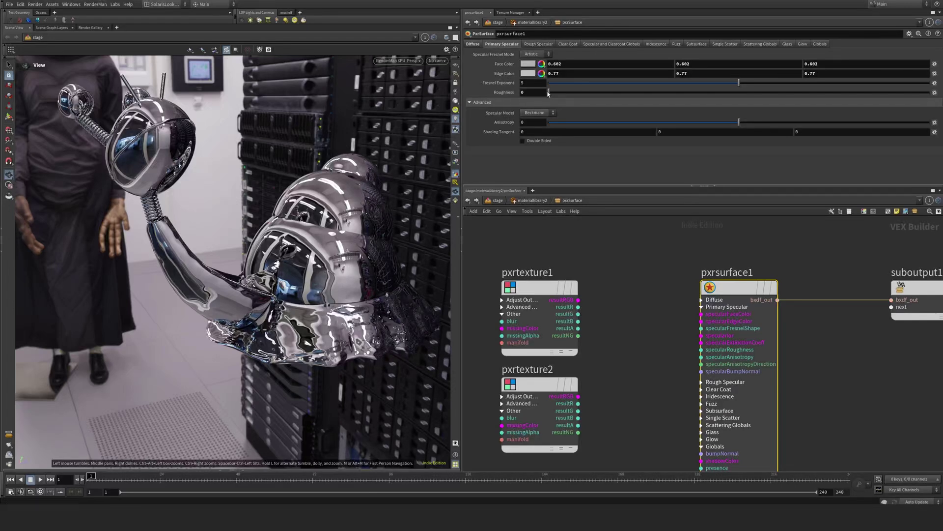
pyautogui.moveTo(549, 93); pyautogui.dragTo(581, 94)
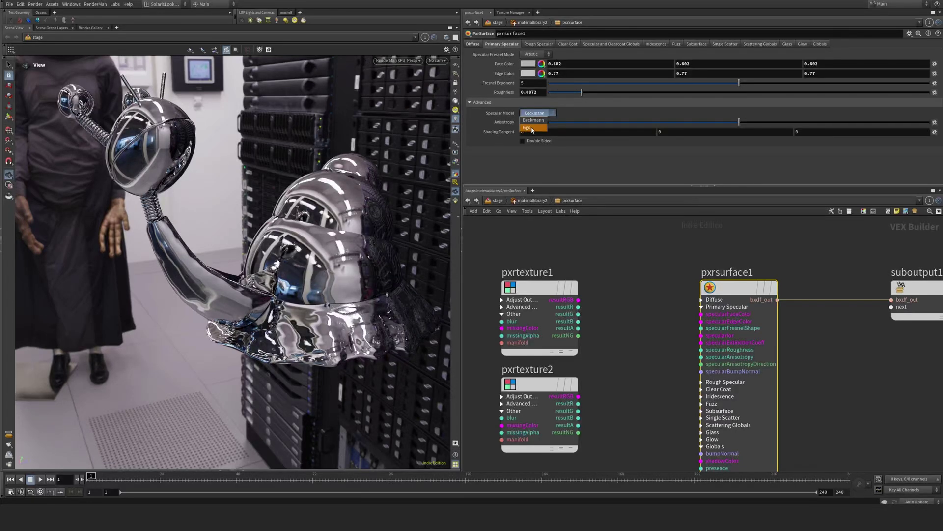
pyautogui.press('Escape')
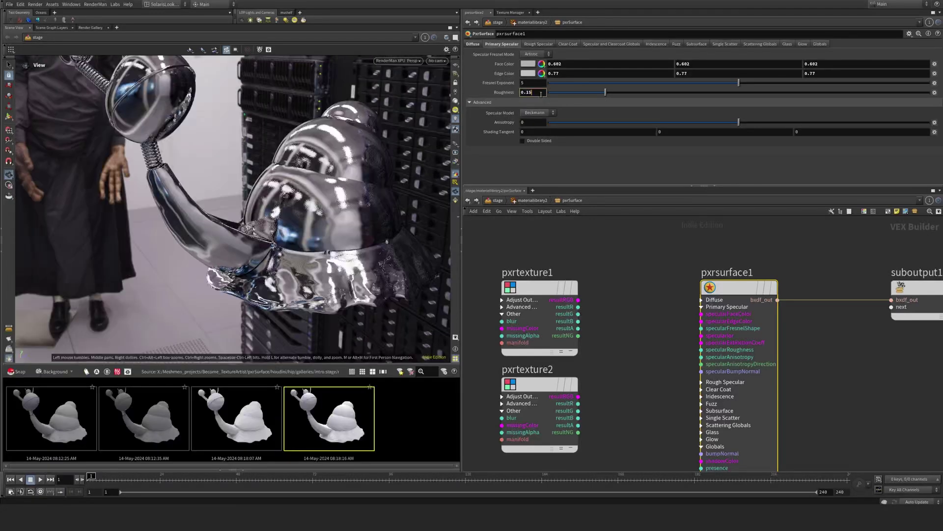
# Step: Set the primary specular roughness to 0.15 and take render snapshots with the Beckmann and Ggx specular models
pyautogui.press('Return')
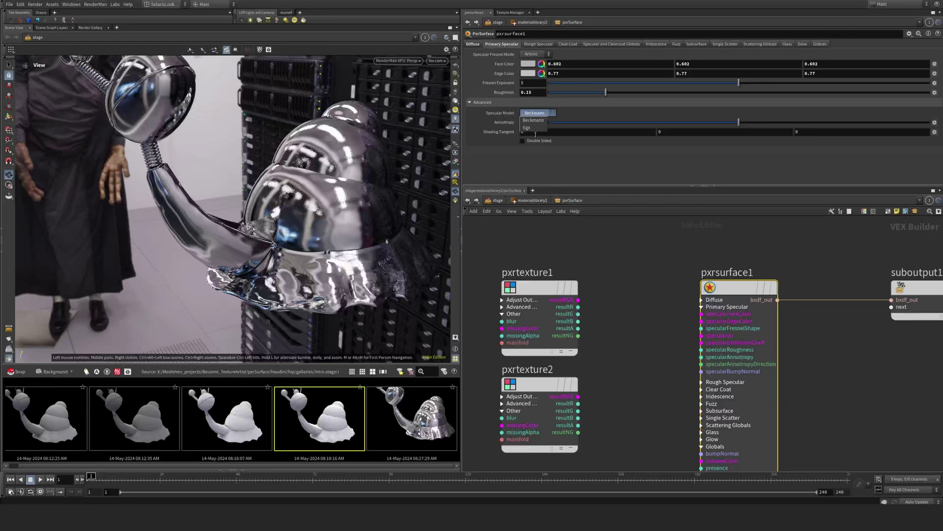
pyautogui.click(535, 128)
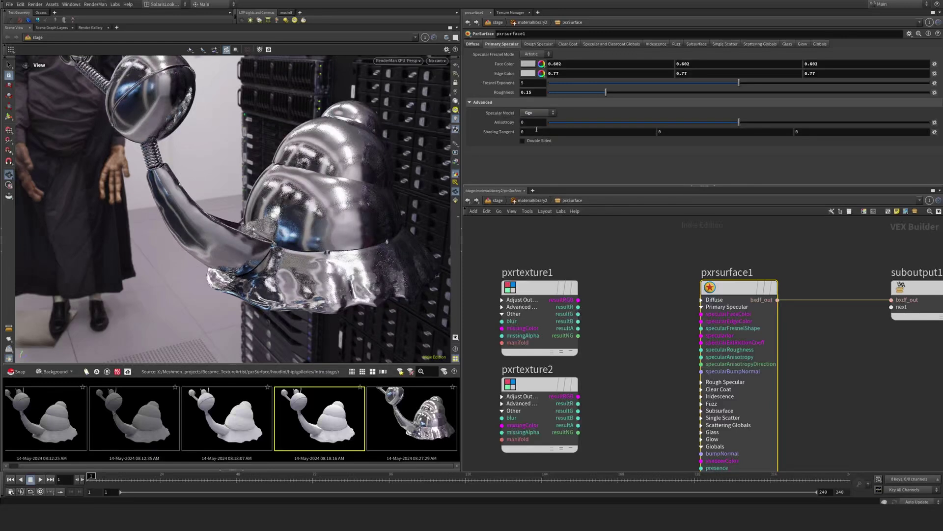
pyautogui.click(446, 49)
# Step: Switch the viewport renderer to Houdini GL and open the Beckmann snapshot in the render gallery viewer
pyautogui.click(397, 61)
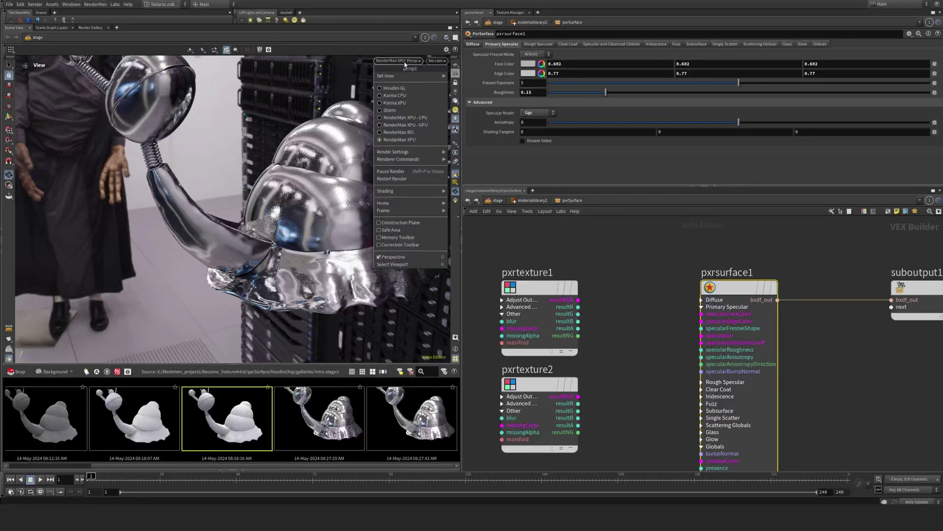
pyautogui.click(404, 89)
pyautogui.rightClick(328, 405)
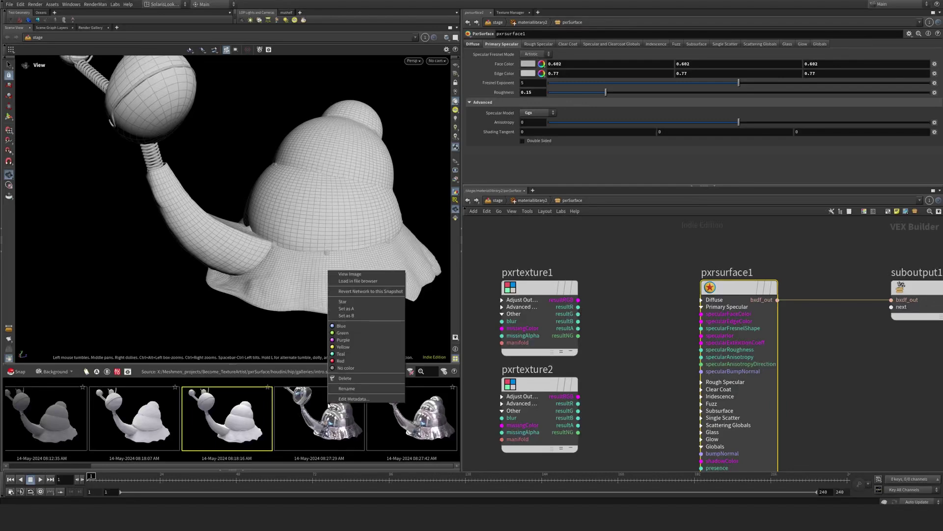
pyautogui.click(386, 371)
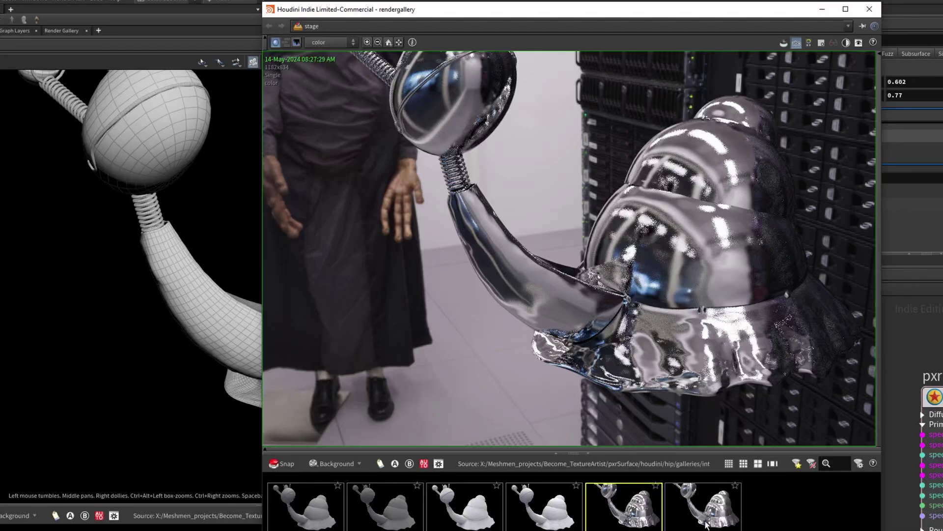
# Step: Compare the Beckmann and Ggx snapshots by alternating between them, examining the highlights on the snail's shell
pyautogui.click(547, 380)
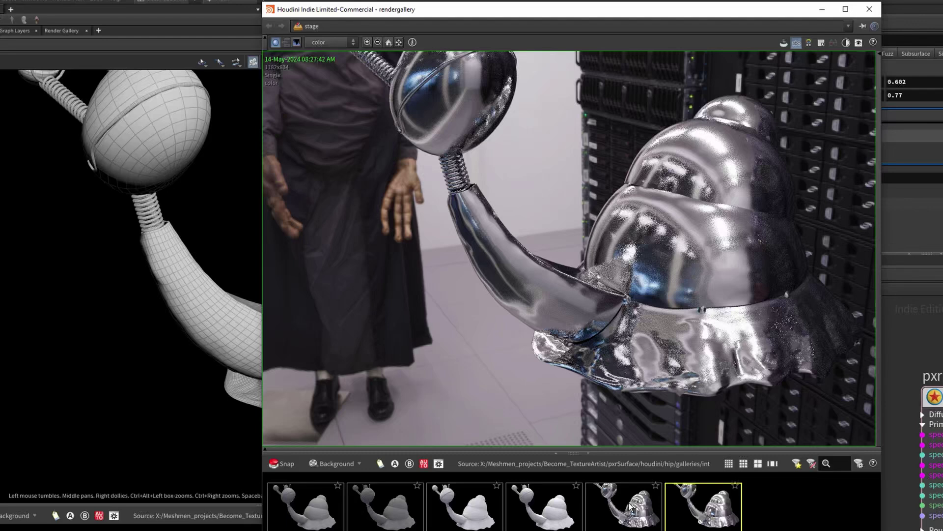
pyautogui.click(630, 506)
pyautogui.click(702, 511)
pyautogui.click(633, 511)
pyautogui.click(690, 509)
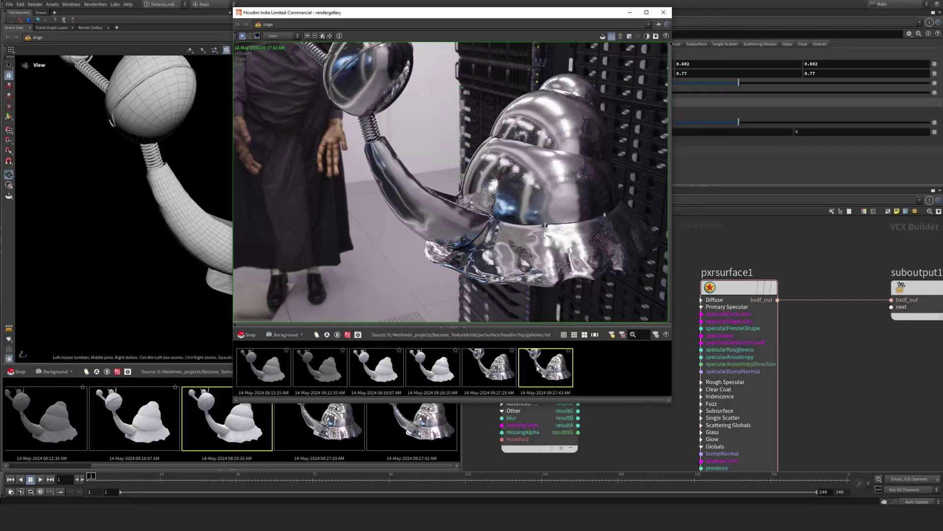
pyautogui.click(641, 511)
pyautogui.click(698, 510)
pyautogui.click(639, 511)
pyautogui.click(563, 369)
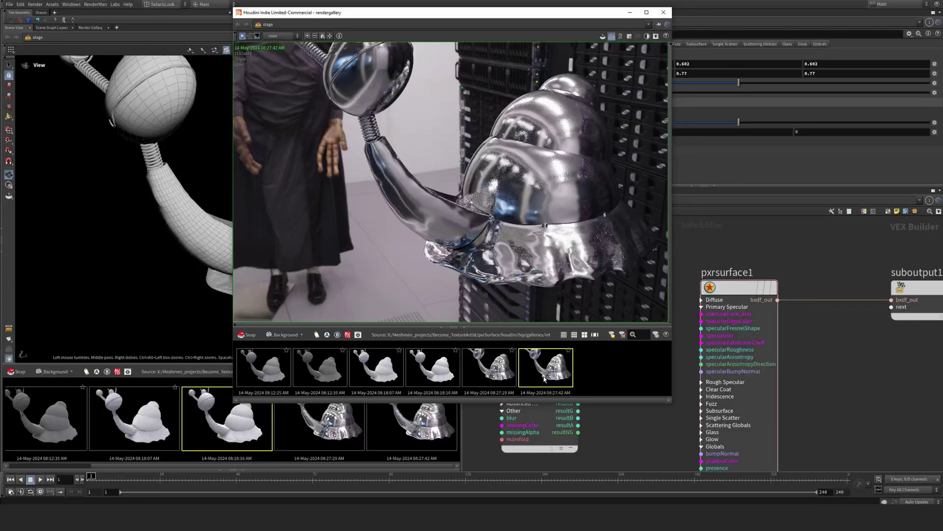
pyautogui.click(499, 371)
pyautogui.click(528, 369)
pyautogui.click(499, 371)
pyautogui.click(526, 370)
pyautogui.click(486, 374)
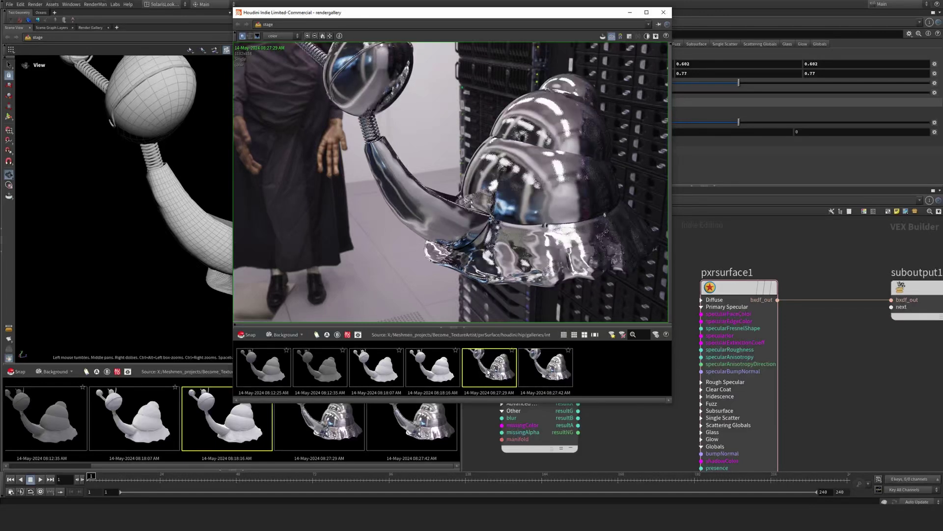
pyautogui.click(526, 373)
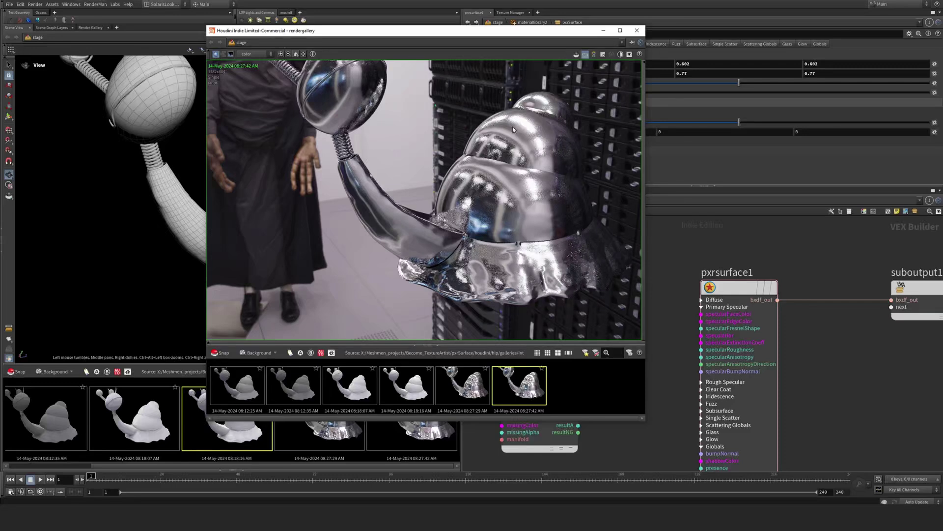
pyautogui.click(488, 389)
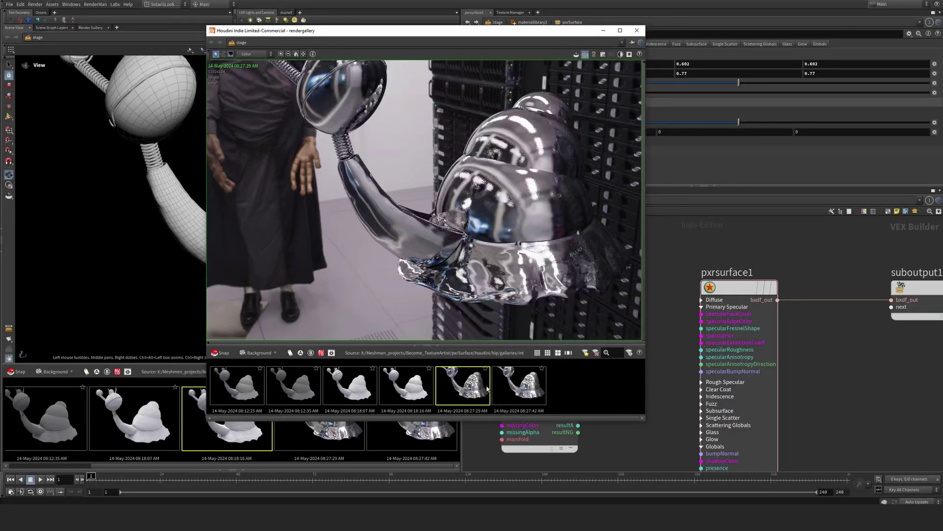
pyautogui.click(516, 389)
pyautogui.click(478, 395)
pyautogui.click(513, 392)
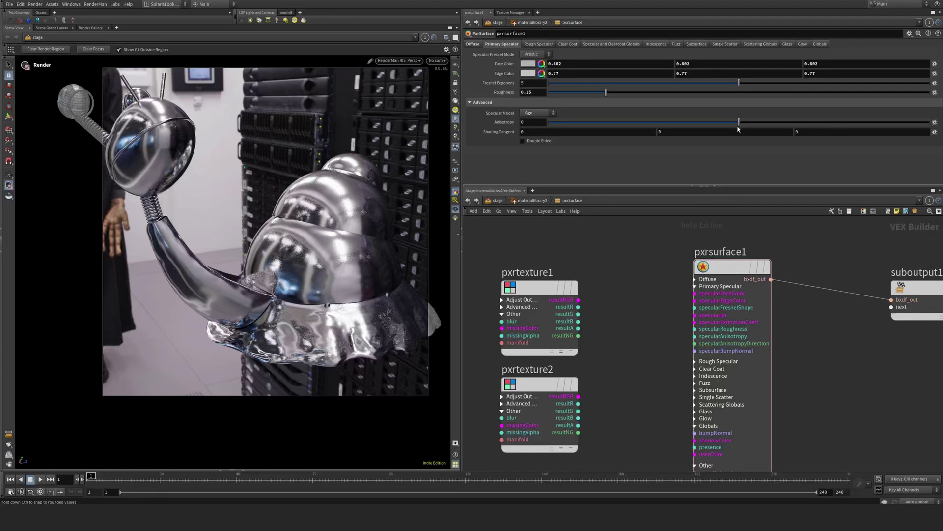
# Step: Try a negative anisotropy of -0.952 with roughness 0.2655, and set the anisotropy to 0.855
pyautogui.moveTo(739, 121); pyautogui.dragTo(637, 126)
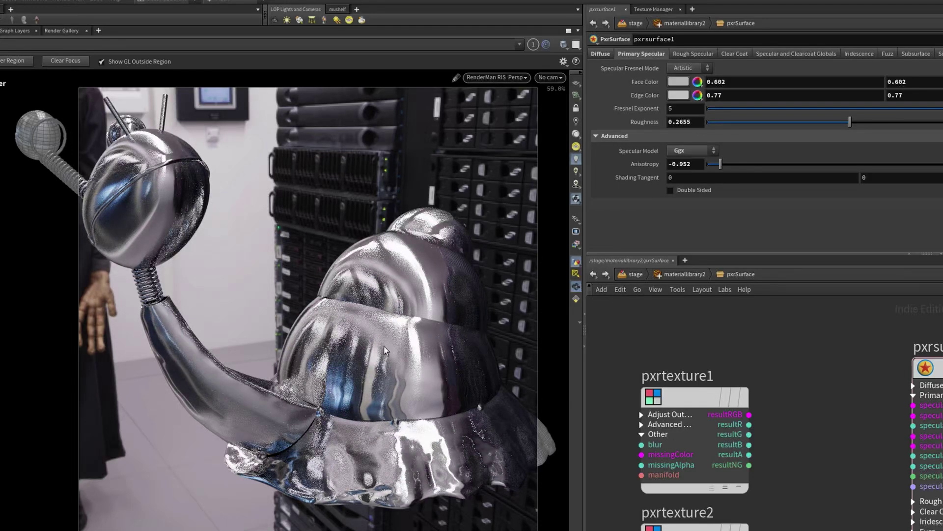
pyautogui.moveTo(720, 165)
pyautogui.mouseDown()
pyautogui.moveTo(942, 165)
pyautogui.moveTo(880, 123)
pyautogui.moveTo(901, 126)
pyautogui.mouseUp()
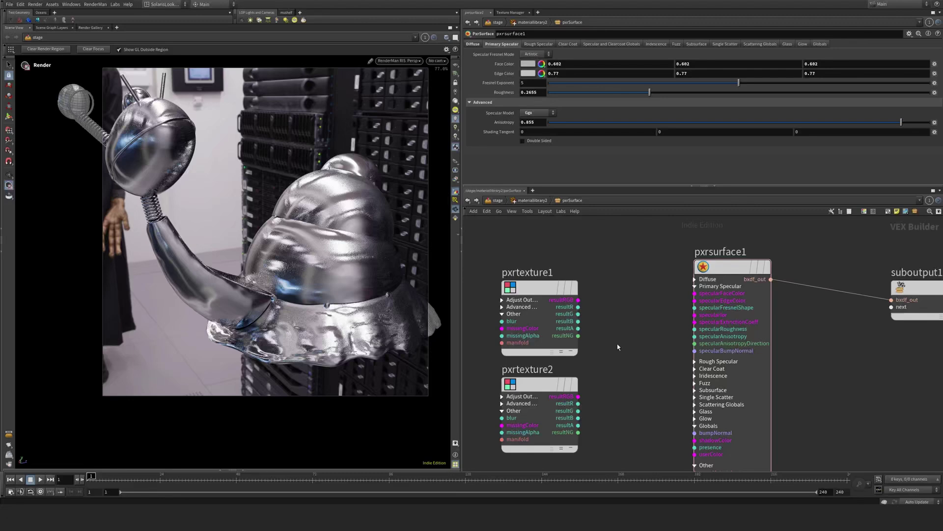
# Step: Duplicate the base color texture node above the original and place a PxrTangentField node beside the copy
pyautogui.moveTo(639, 364); pyautogui.dragTo(681, 405, button='middle')
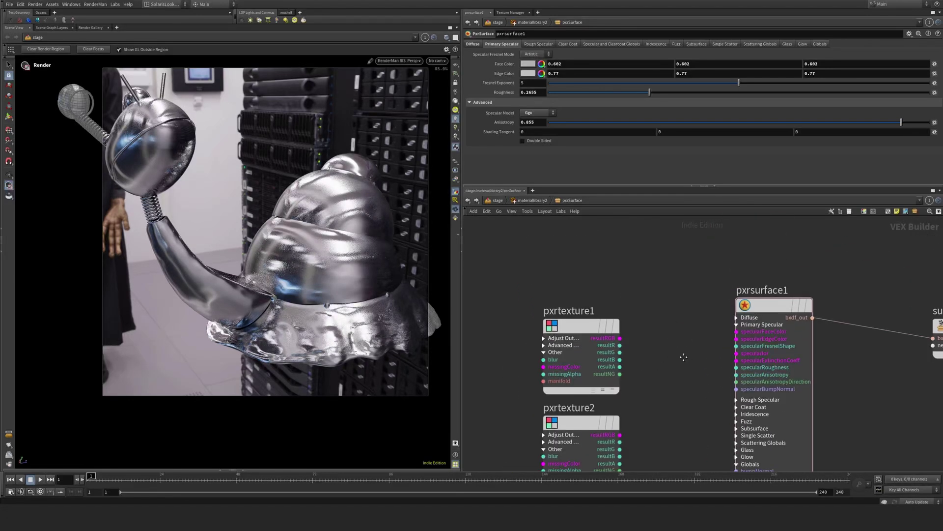
pyautogui.keyDown('alt'); pyautogui.moveTo(573, 330); pyautogui.dragTo(573, 232); pyautogui.keyUp('alt')
pyautogui.moveTo(585, 235); pyautogui.dragTo(589, 252, button='middle')
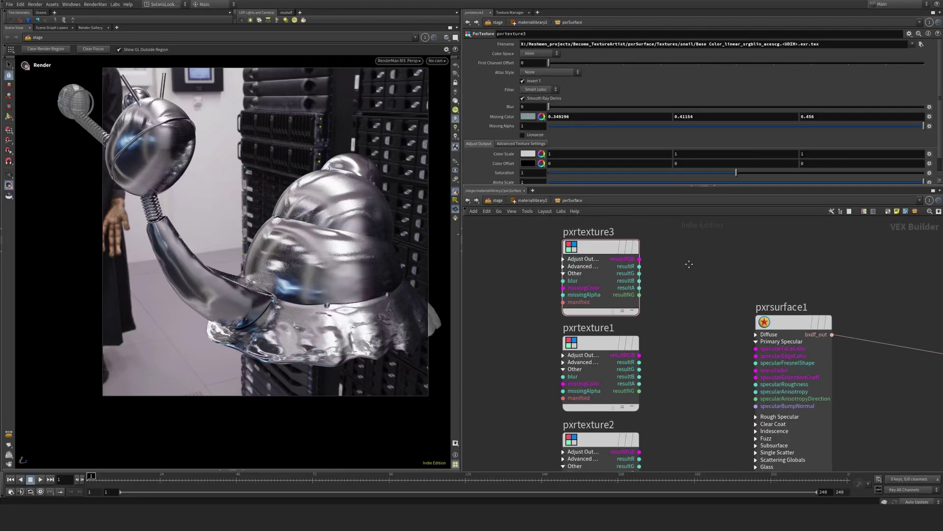
pyautogui.press('Tab')
pyautogui.press('Return')
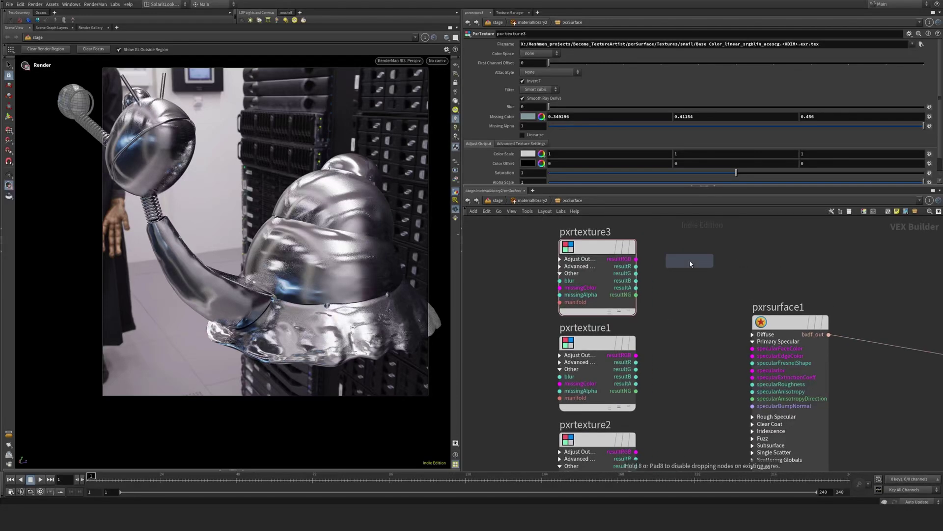
pyautogui.click(688, 262)
# Step: Switch to the PxrTangentField documentation in the browser and examine its input parameters and sample rotation and vector textures
pyautogui.hotkey('alt', 'Tab')
pyautogui.scroll(-5, 651, 251)
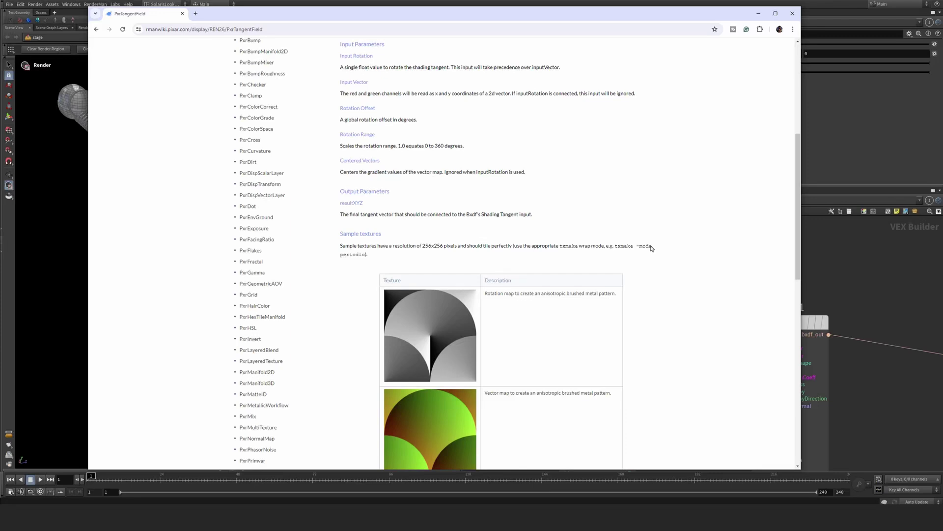
pyautogui.scroll(-4, 671, 270)
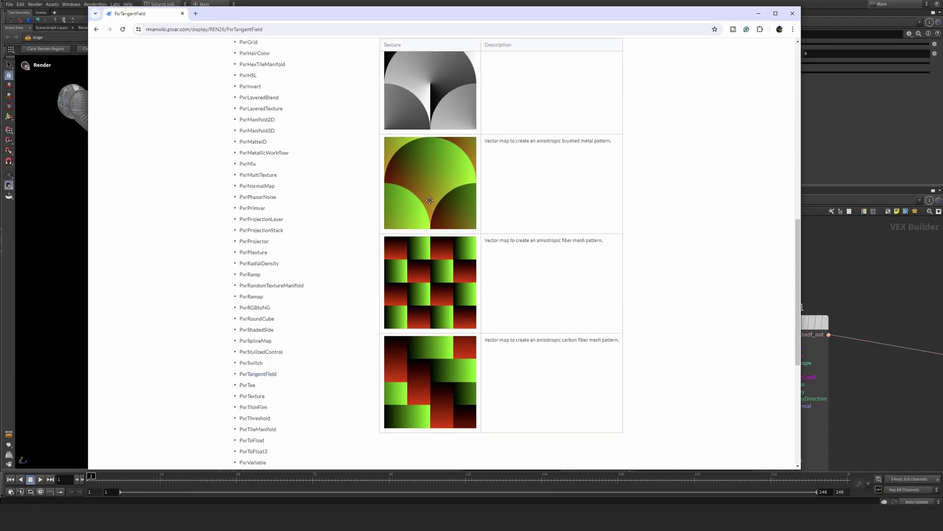
pyautogui.scroll(3, 440, 438)
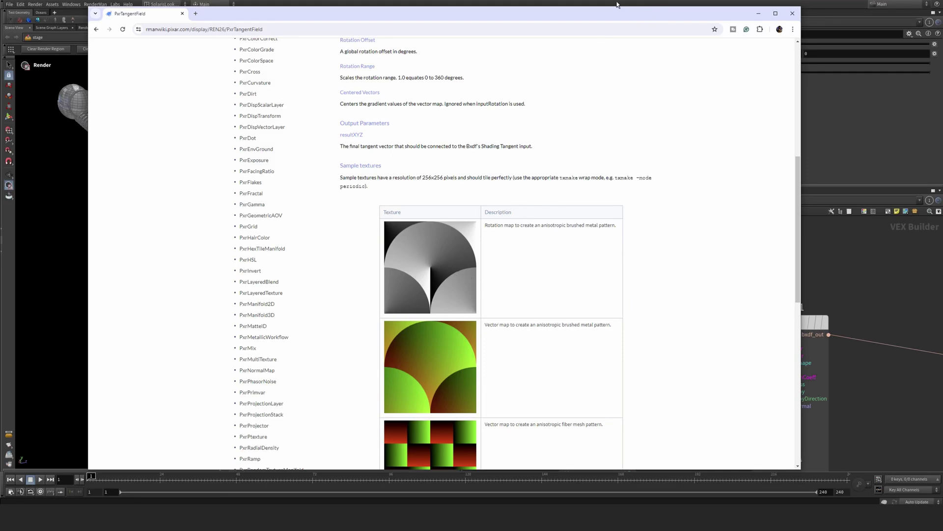
pyautogui.moveTo(598, 16); pyautogui.dragTo(613, 25)
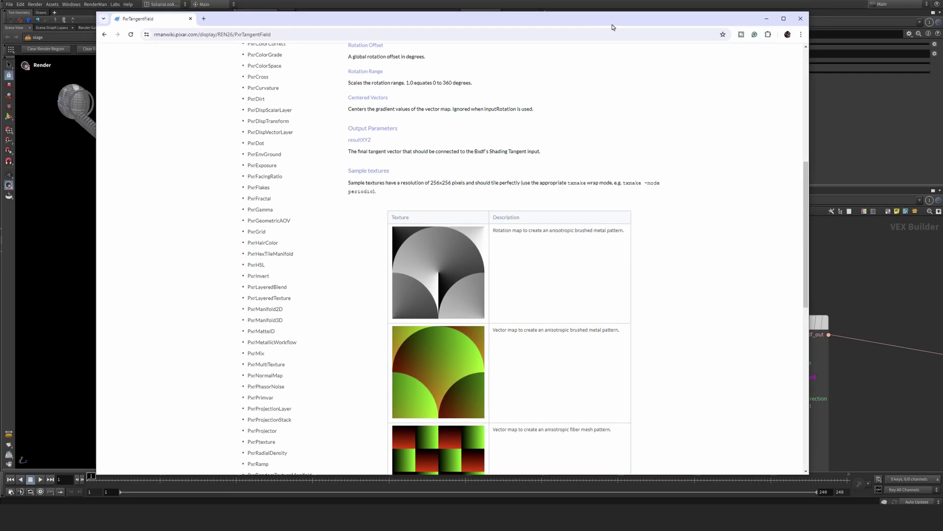
pyautogui.click(604, 250)
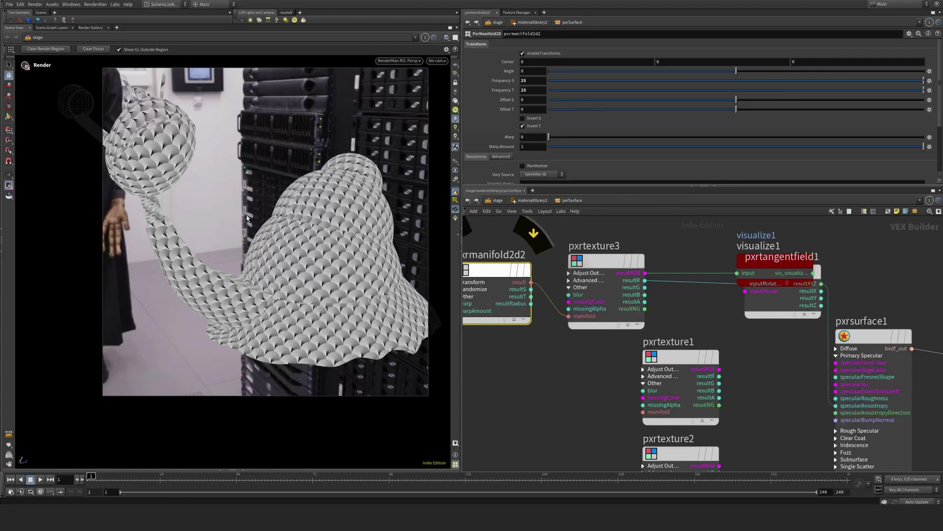
# Step: Separate the overlapping visualize1 and pxrtangentfield1 nodes and tidy their placement beside pxrtexture3
pyautogui.moveTo(612, 261); pyautogui.dragTo(607, 257)
pyautogui.moveTo(664, 231); pyautogui.dragTo(621, 227, button='middle')
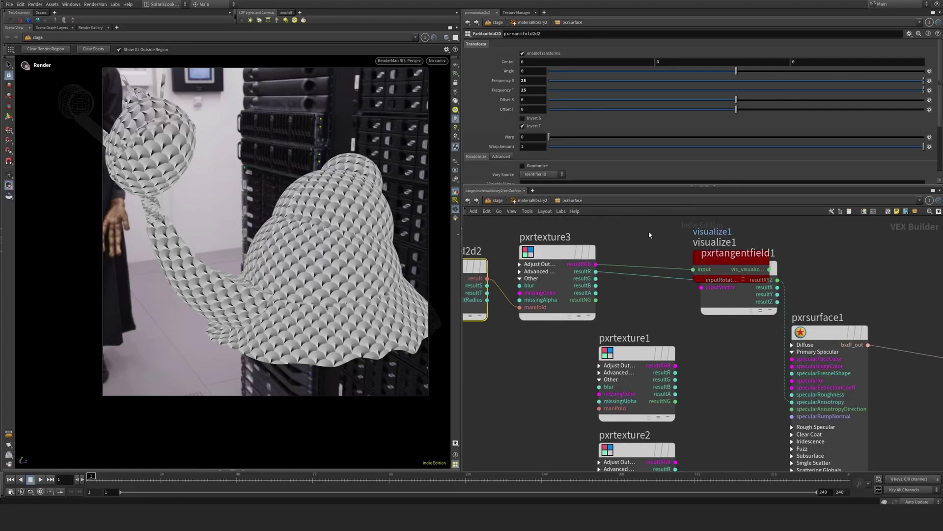
pyautogui.moveTo(723, 261)
pyautogui.mouseDown()
pyautogui.moveTo(841, 224)
pyautogui.moveTo(912, 218)
pyautogui.moveTo(711, 281)
pyautogui.moveTo(716, 272)
pyautogui.mouseUp()
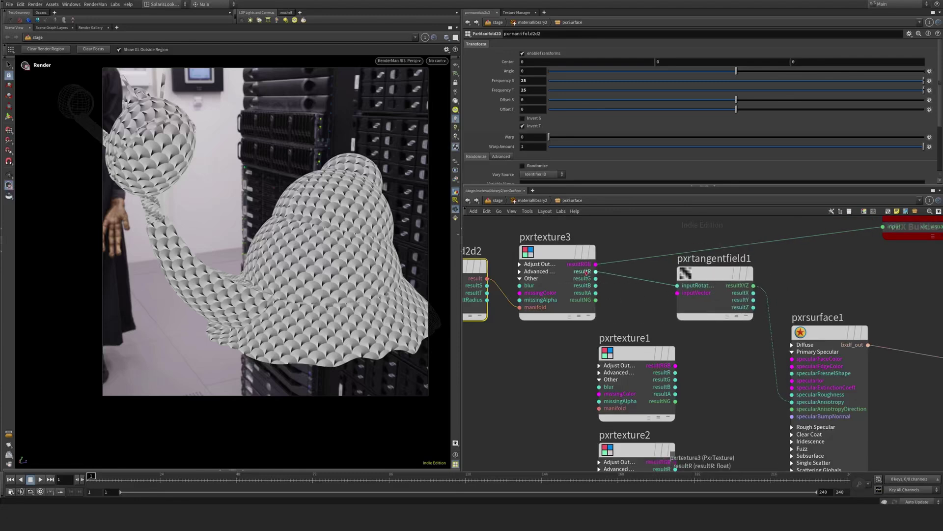
pyautogui.moveTo(720, 273); pyautogui.dragTo(717, 273)
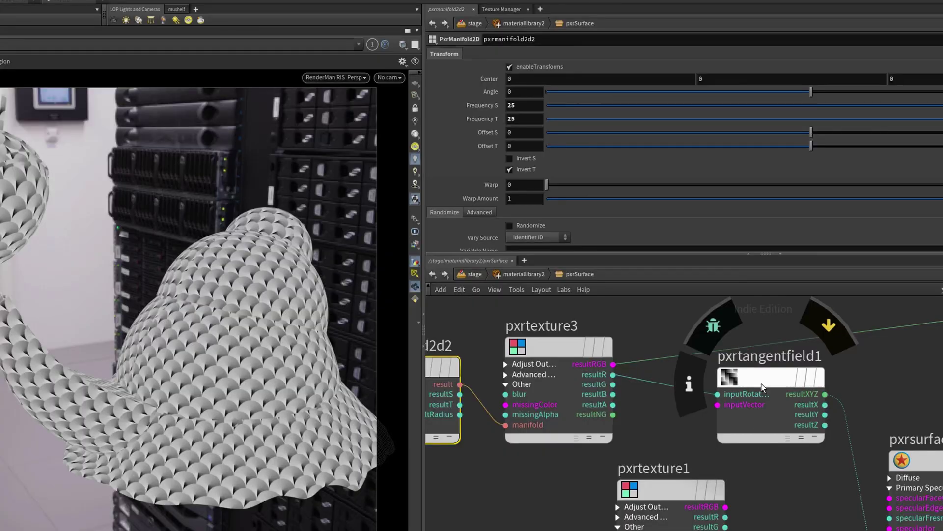
# Step: Connect pxrtangentfield1's resultXYZ output to the surface's specularAnisotropyDirection input and visualize pxrsurface1 in the render
pyautogui.moveTo(762, 385); pyautogui.dragTo(762, 392)
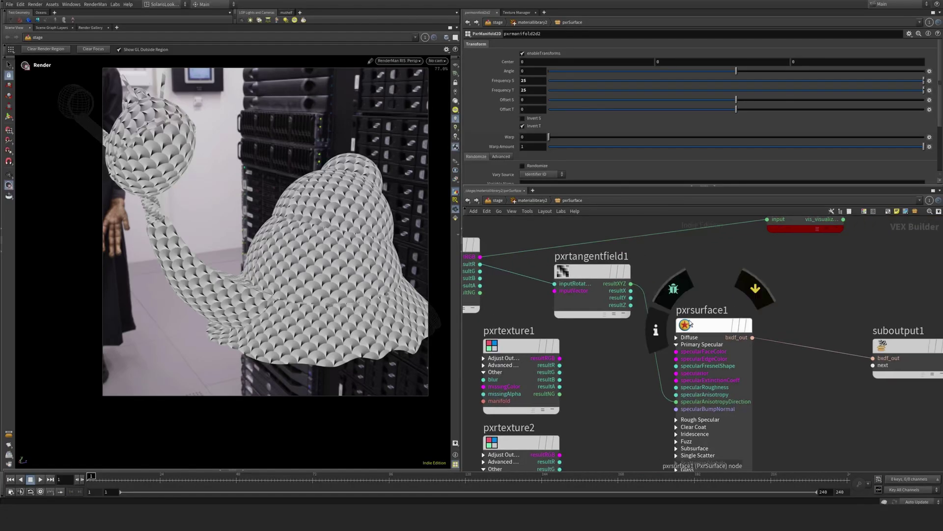
pyautogui.click(810, 319)
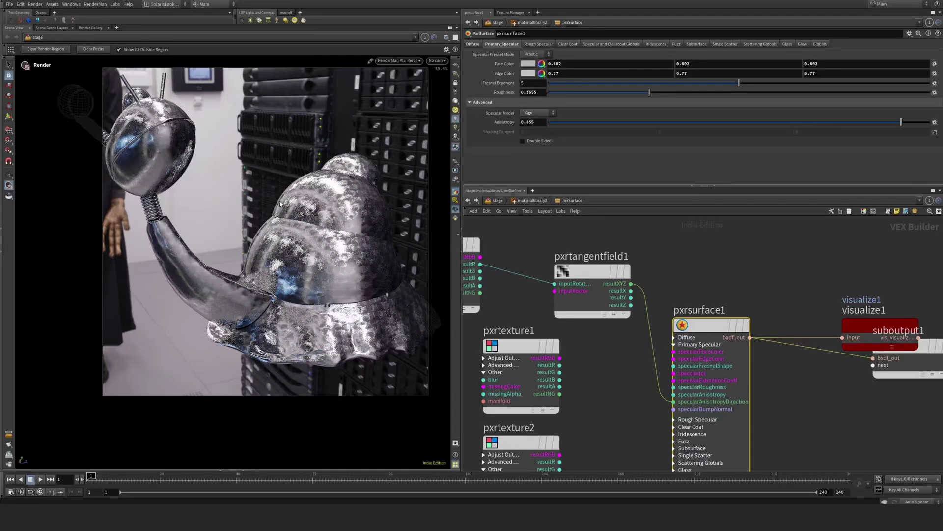
pyautogui.keyDown('alt'); pyautogui.moveTo(334, 174); pyautogui.dragTo(396, 203, button='right'); pyautogui.keyUp('alt')
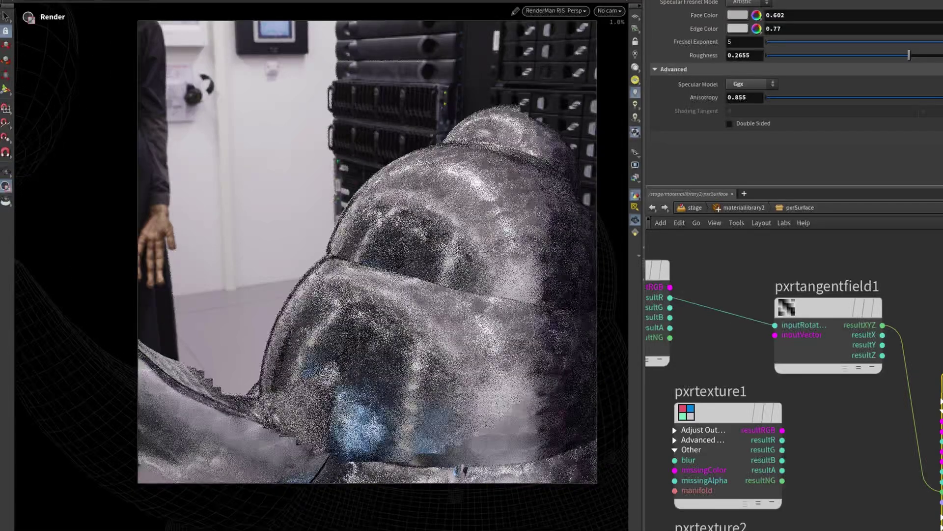
# Step: Set the tangent field's rotation offset to -23.4 and rotation range to 1.554, and the surface's specular roughness to 0.5233
pyautogui.click(836, 302)
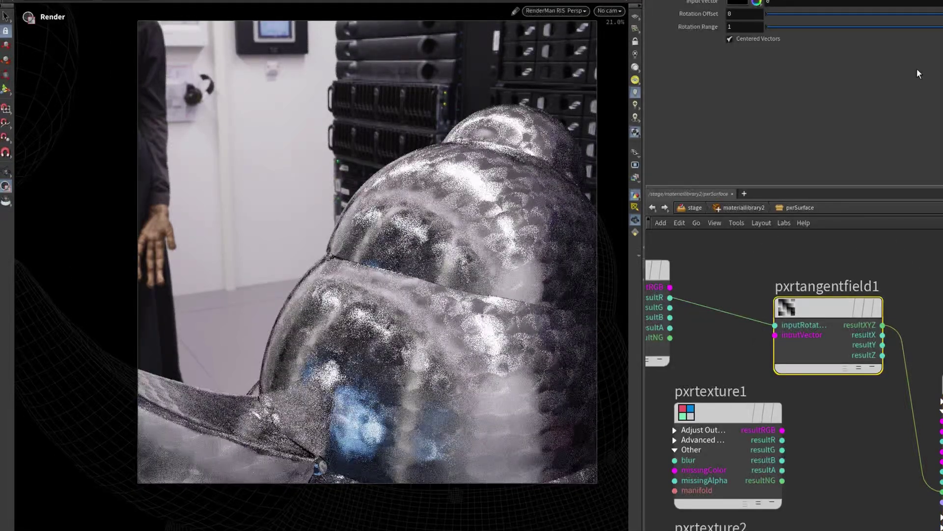
pyautogui.moveTo(941, 14); pyautogui.dragTo(933, 14)
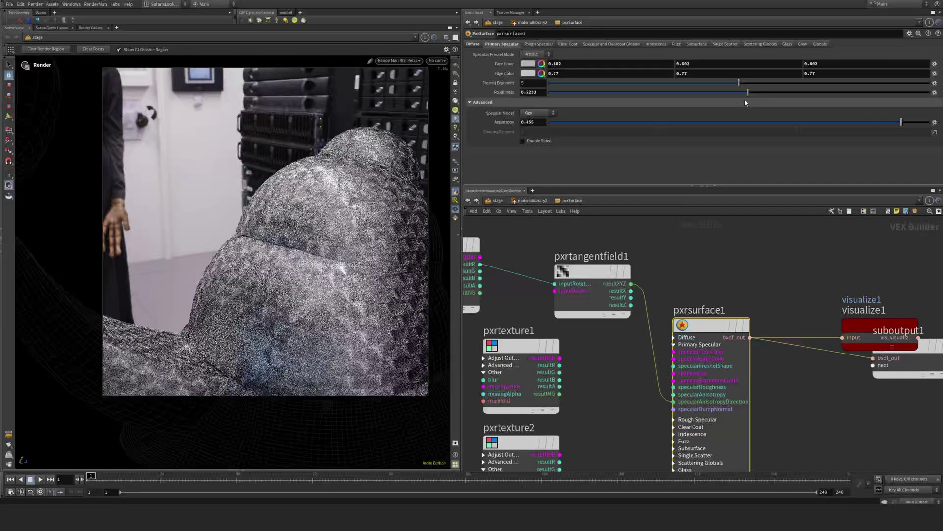
pyautogui.click(745, 102)
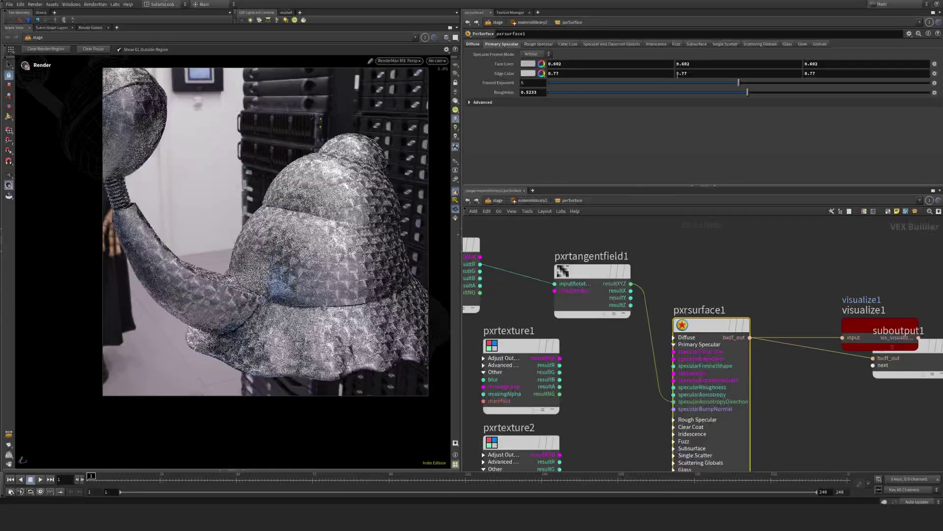
# Step: Try a rotation offset of -43.4 on pxrtangentfield1, and raise the offset again
pyautogui.click(590, 272)
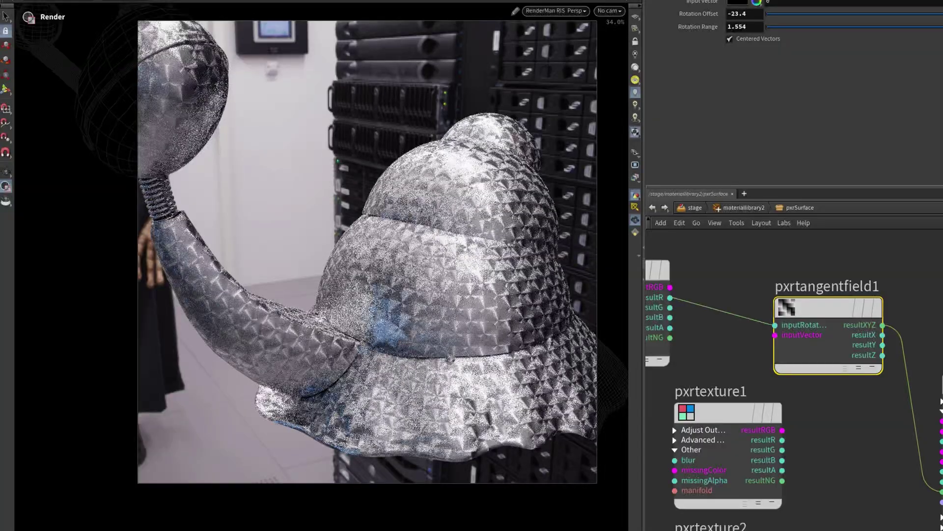
pyautogui.click(906, 14)
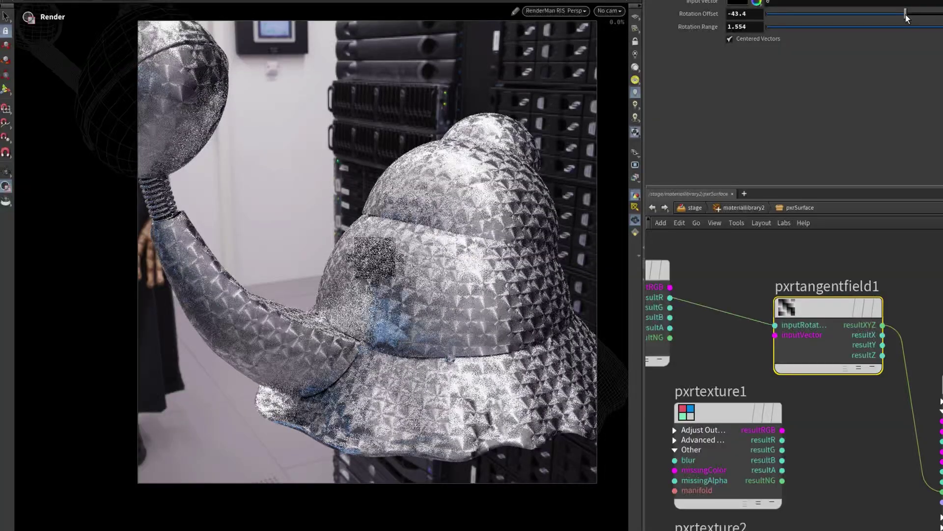
pyautogui.moveTo(906, 14); pyautogui.dragTo(933, 13)
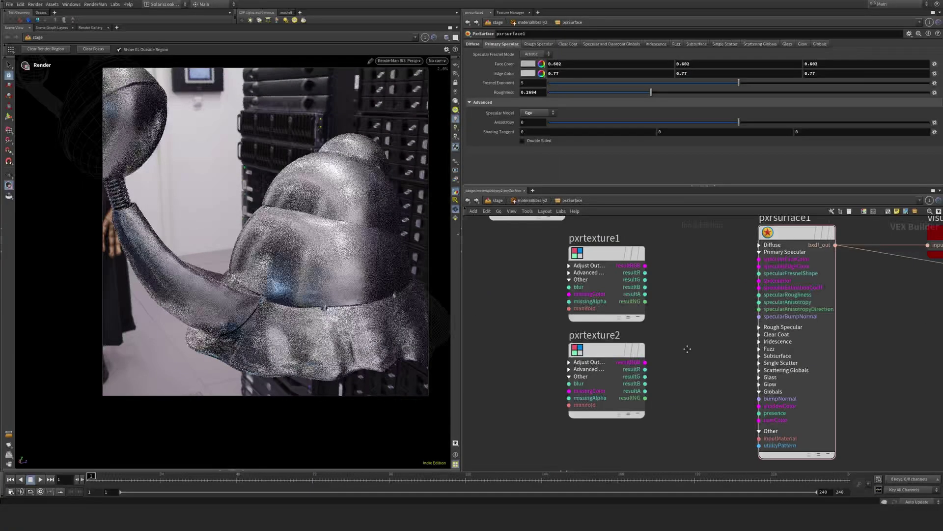
pyautogui.scroll(-3, 668, 354)
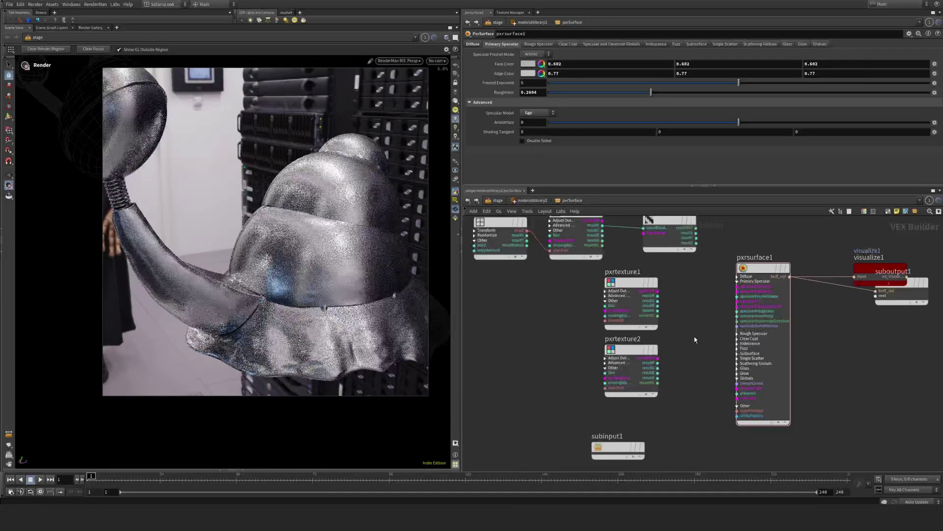
# Step: Move pxrtexture1 and pxrtexture2 beneath pxrmanifold2d2 and add a PxrWorley node in the cleared space before pxrsurface1
pyautogui.moveTo(683, 372); pyautogui.dragTo(698, 366, button='middle')
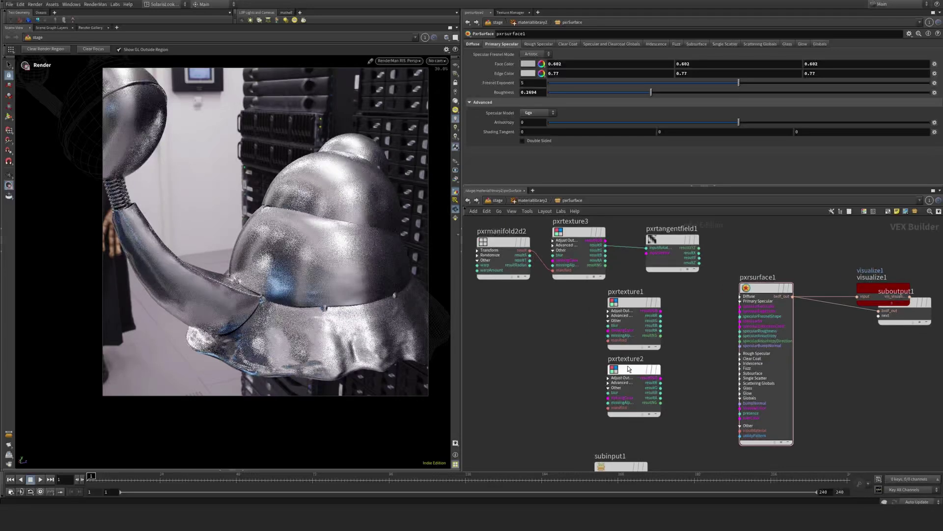
pyautogui.moveTo(626, 370); pyautogui.dragTo(505, 362)
pyautogui.moveTo(629, 305); pyautogui.dragTo(508, 306)
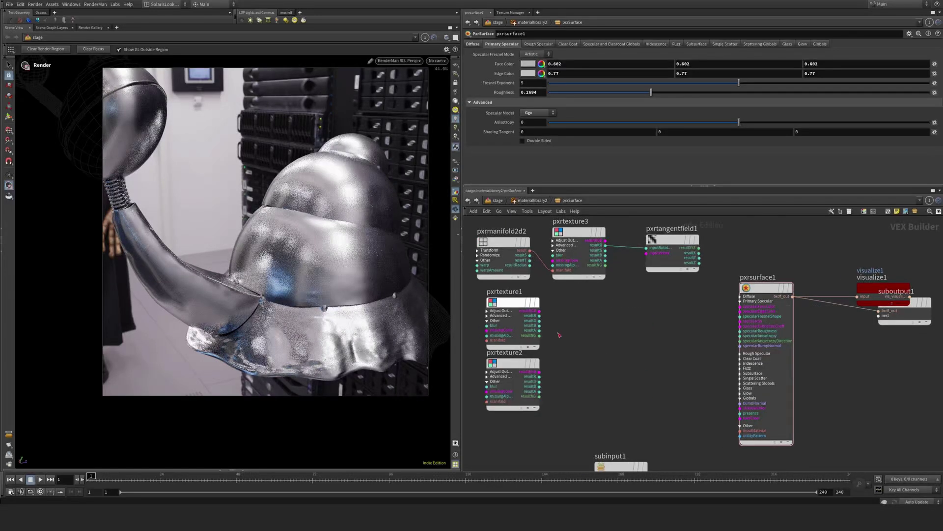
pyautogui.moveTo(651, 365); pyautogui.dragTo(648, 372, button='middle')
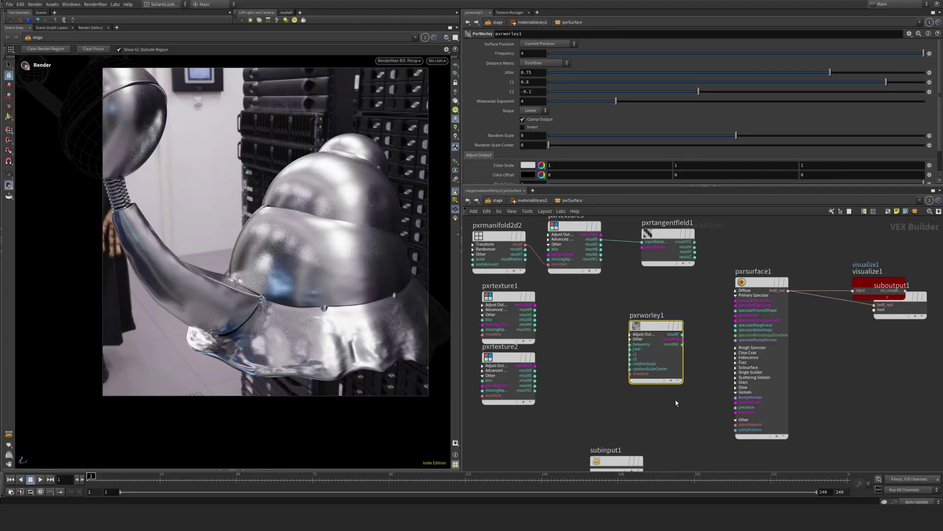
# Step: Add a PxrBumpMixer node, wire pxrworley1's resultNG into its Layer 1, and connect its resultN to the surface's specularBumpNormal
pyautogui.scroll(3, 694, 358)
pyautogui.press('Tab')
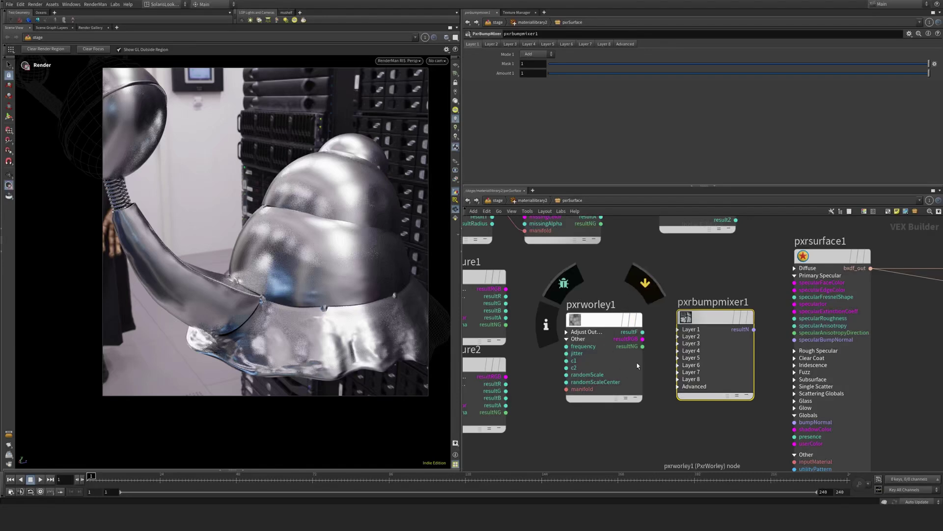
pyautogui.click(643, 347)
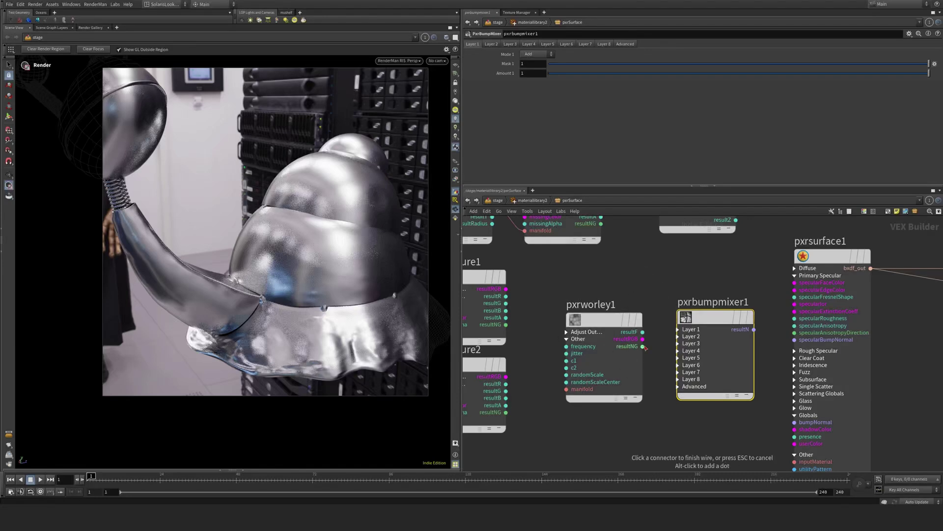
pyautogui.click(676, 330)
pyautogui.click(693, 342)
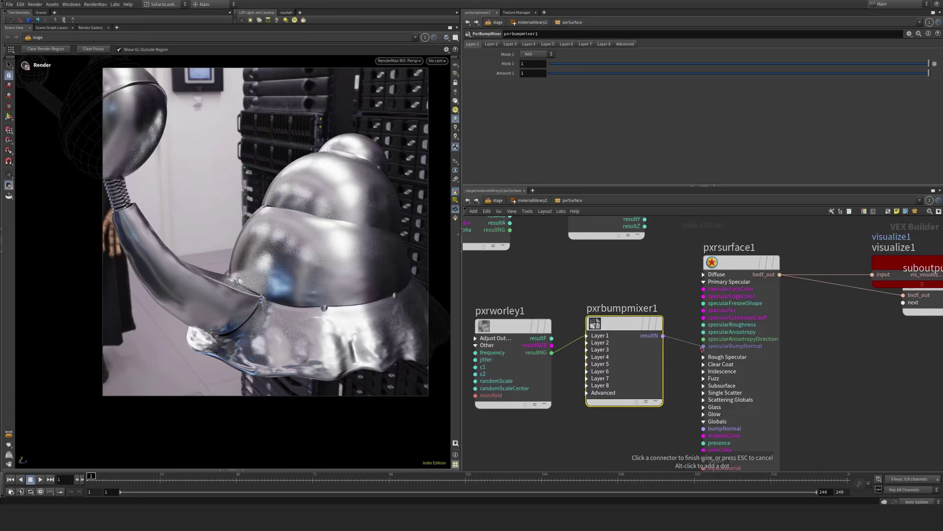
pyautogui.click(703, 346)
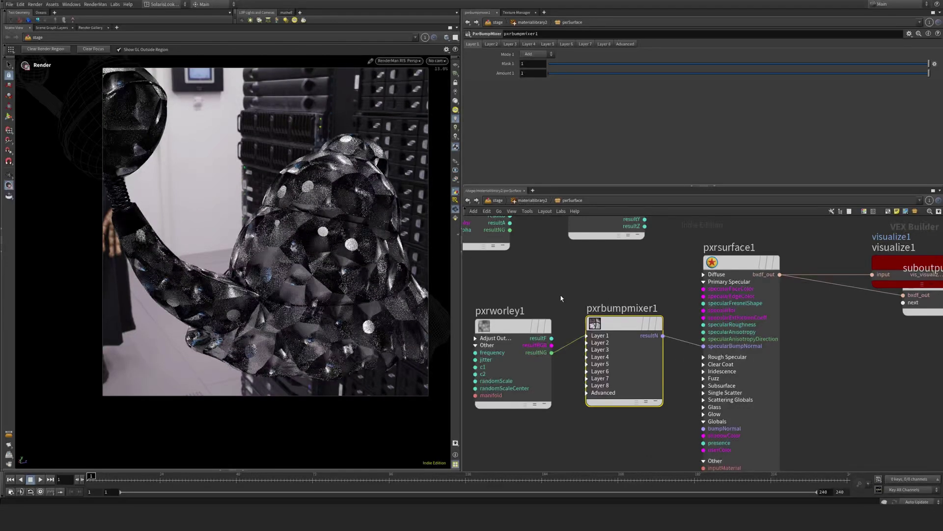
# Step: Move pxrmanifold2d2 closer to pxrworley1 and connect its result output to pxrworley1's manifold input
pyautogui.moveTo(573, 294); pyautogui.dragTo(601, 284, button='middle')
pyautogui.click(541, 317)
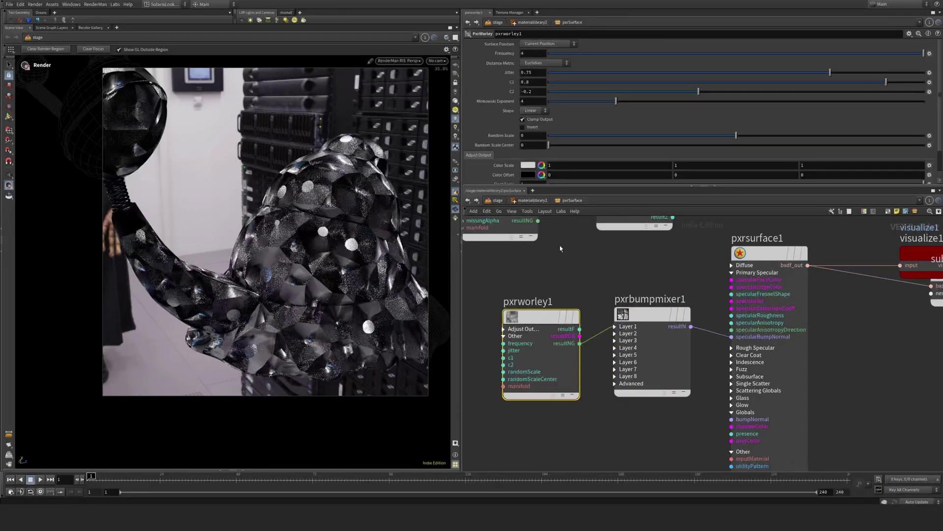
pyautogui.click(644, 315)
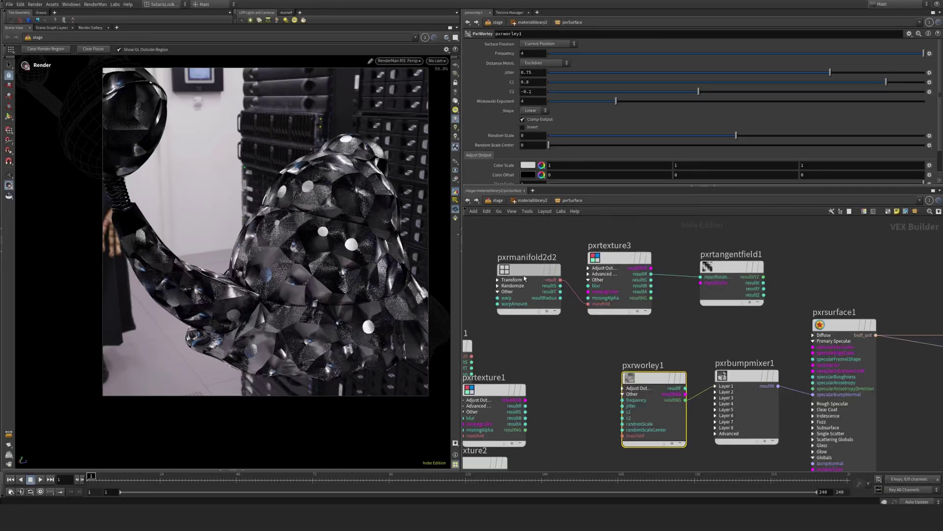
pyautogui.moveTo(521, 267); pyautogui.dragTo(528, 351)
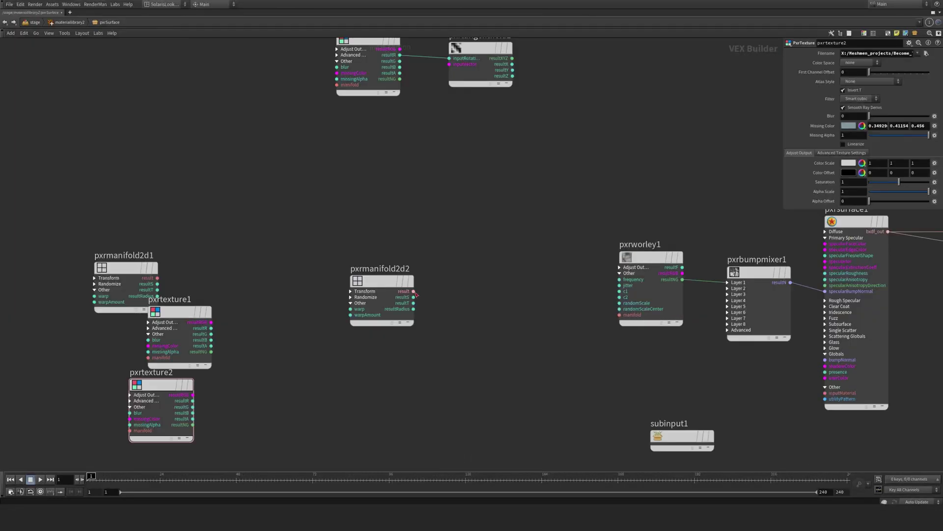
pyautogui.moveTo(414, 292); pyautogui.dragTo(619, 315)
pyautogui.hotkey('ctrl', 'b')
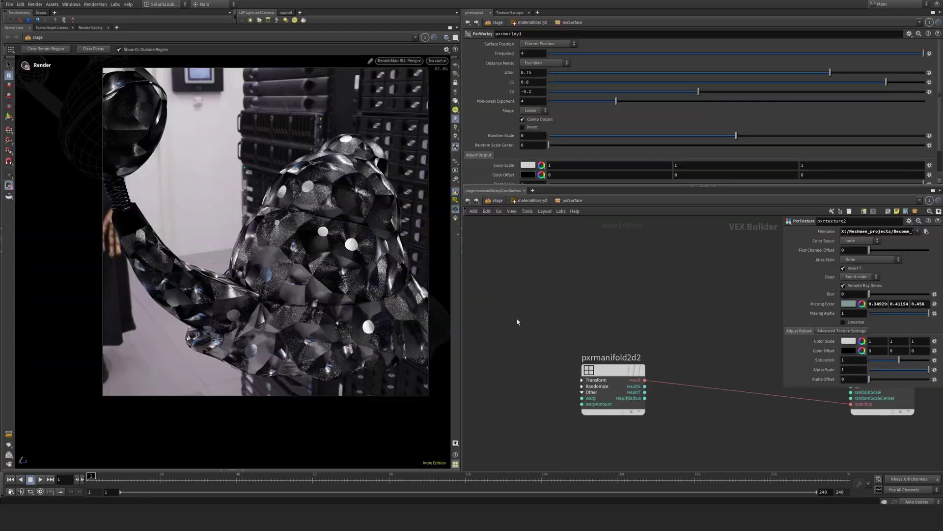
pyautogui.press('p')
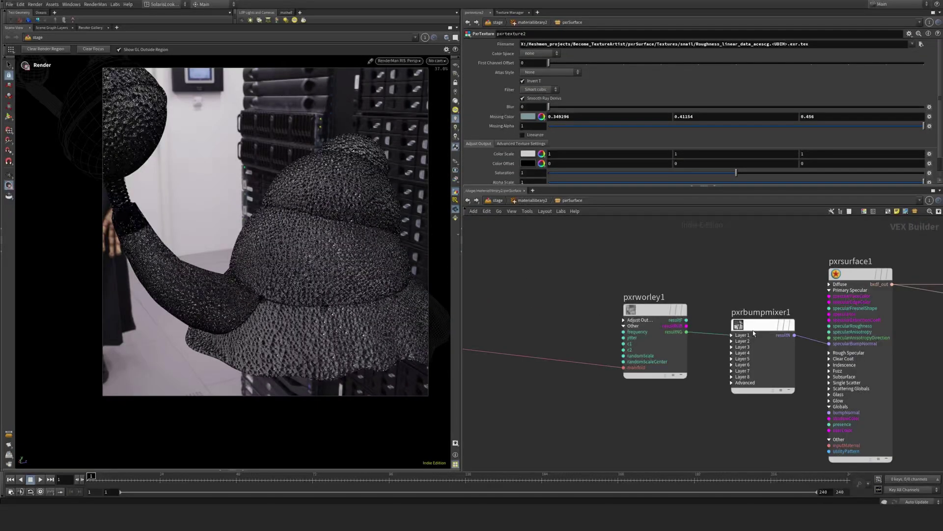
# Step: Set pxrbumpmixer1's Layer 1 amount to 0.0116 and place the node between pxrworley1 and pxrsurface1
pyautogui.click(754, 333)
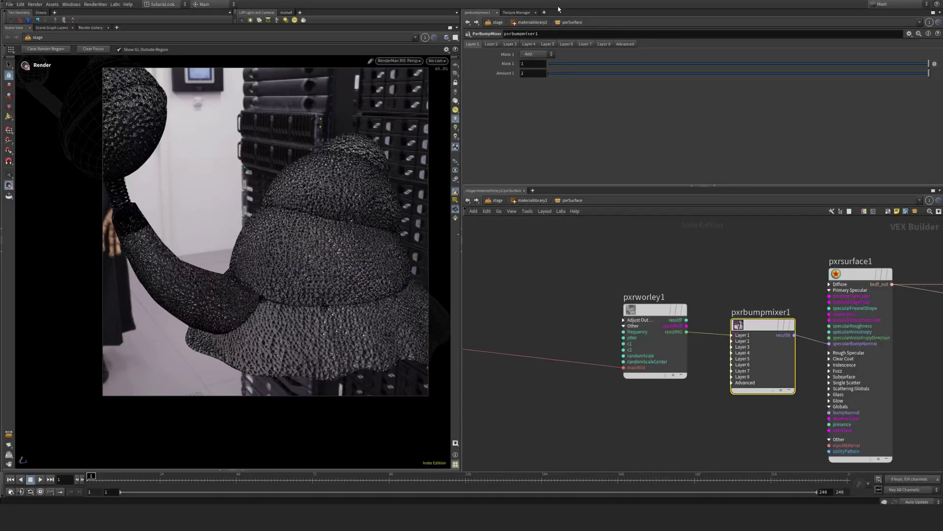
pyautogui.click(553, 72)
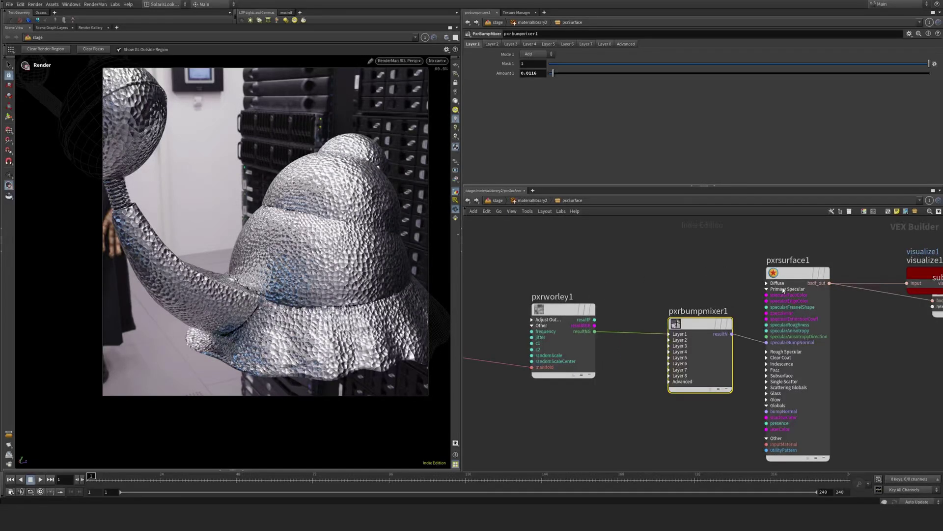
pyautogui.moveTo(701, 325); pyautogui.dragTo(683, 320)
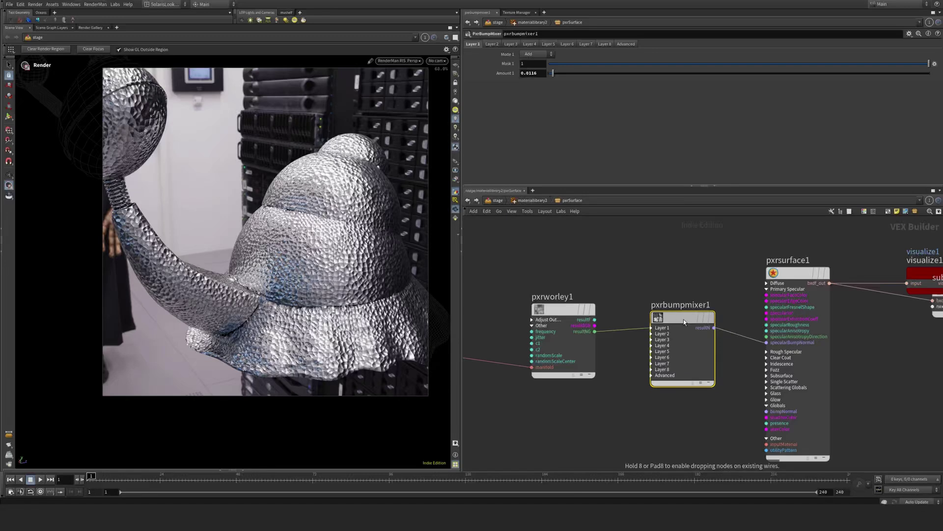
# Step: Darken pxrsurface1's primary specular face color to 0.197 and set its rough specular roughness to 0
pyautogui.click(789, 263)
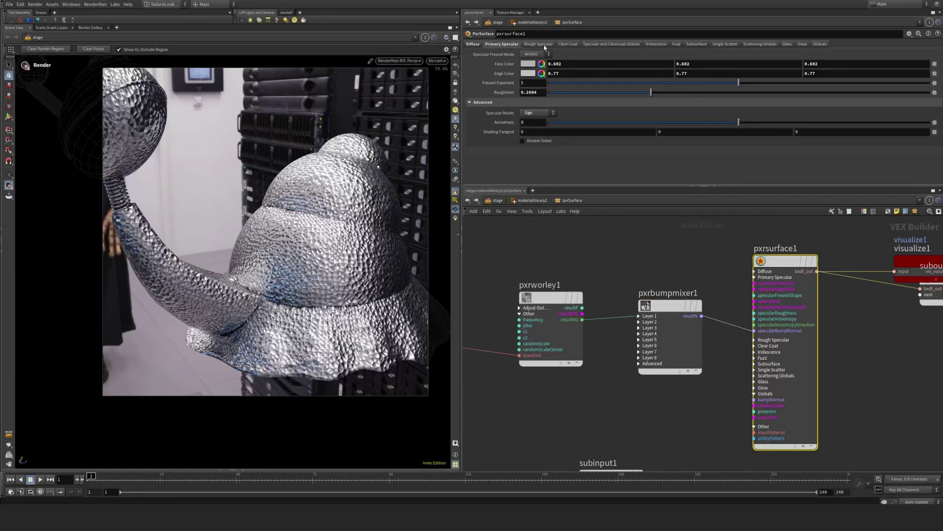
pyautogui.click(543, 44)
pyautogui.click(500, 45)
pyautogui.click(528, 64)
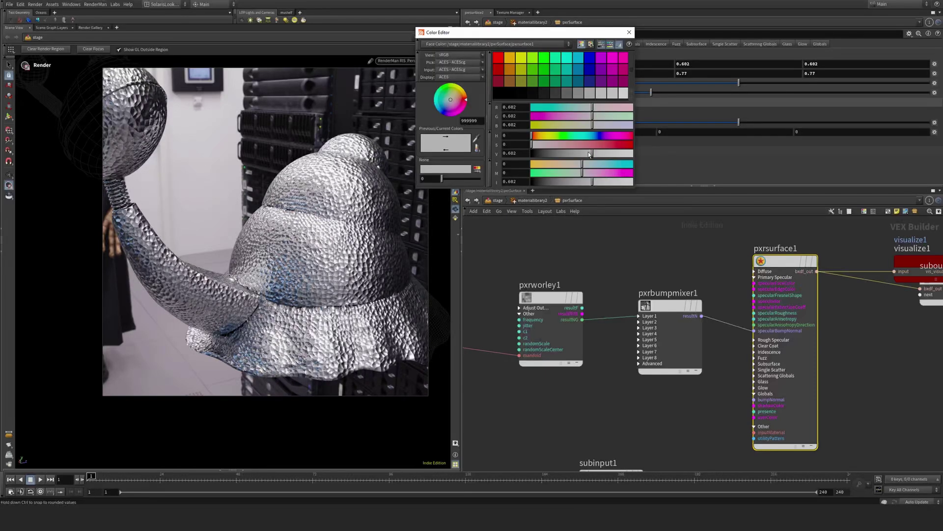
pyautogui.moveTo(589, 154); pyautogui.dragTo(550, 154)
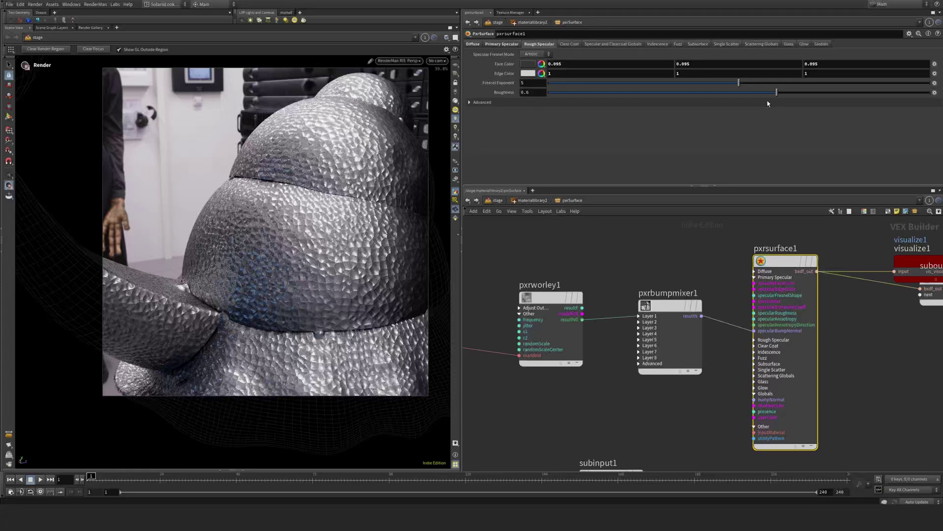
pyautogui.moveTo(778, 96); pyautogui.dragTo(538, 96)
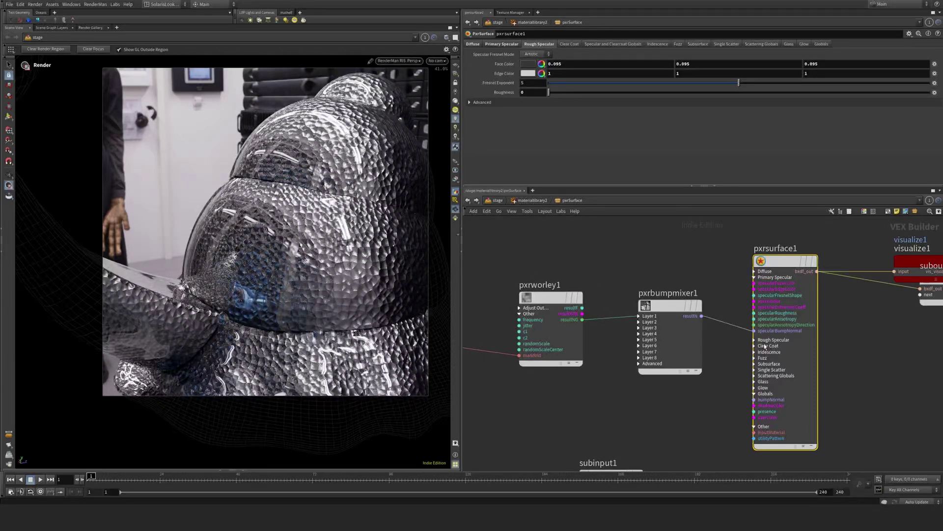
# Step: Disconnect pxrbumpmixer1 from specularBumpNormal and wire its resultN output into the surface's global bumpNormal input
pyautogui.moveTo(671, 310); pyautogui.dragTo(670, 315)
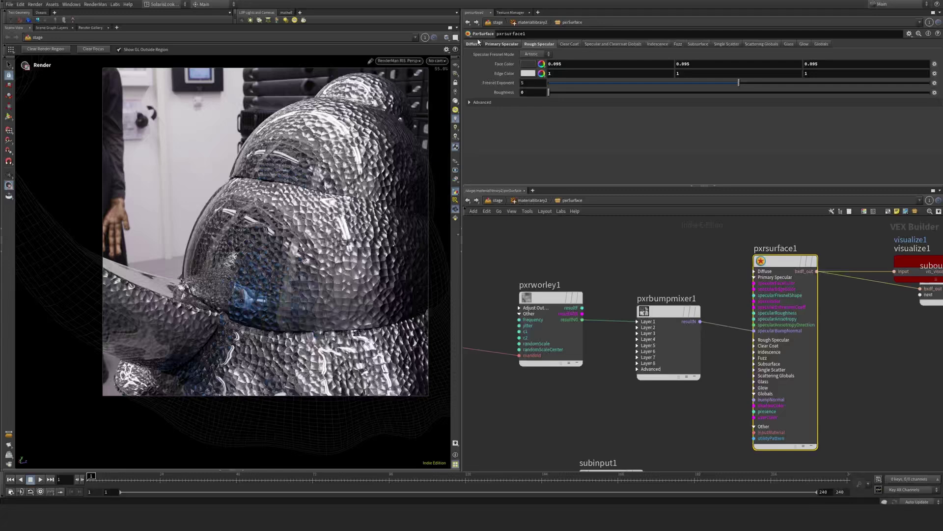
pyautogui.click(735, 306)
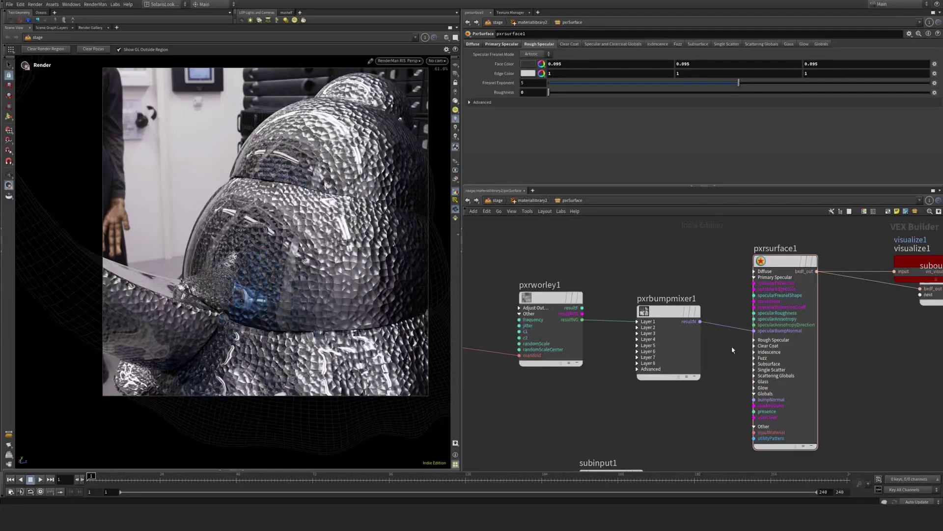
pyautogui.press('y')
pyautogui.moveTo(734, 321); pyautogui.dragTo(731, 367)
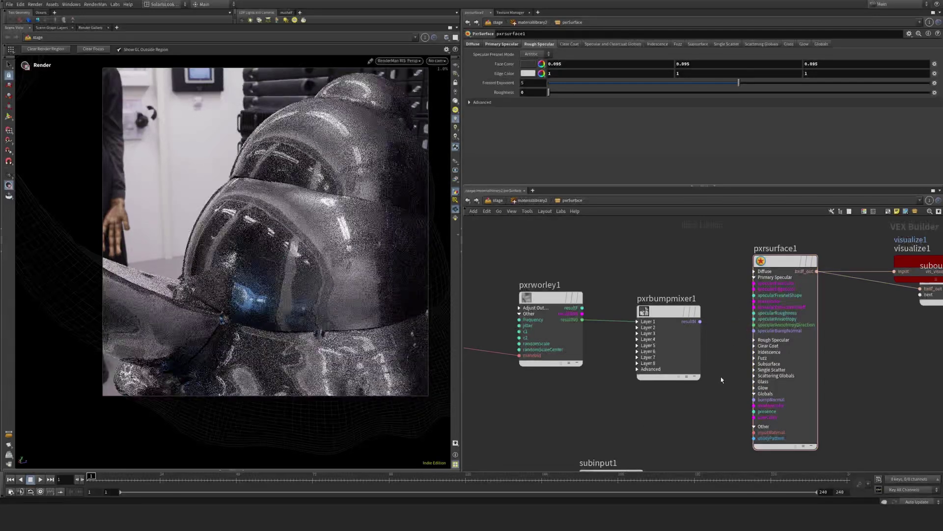
pyautogui.click(700, 321)
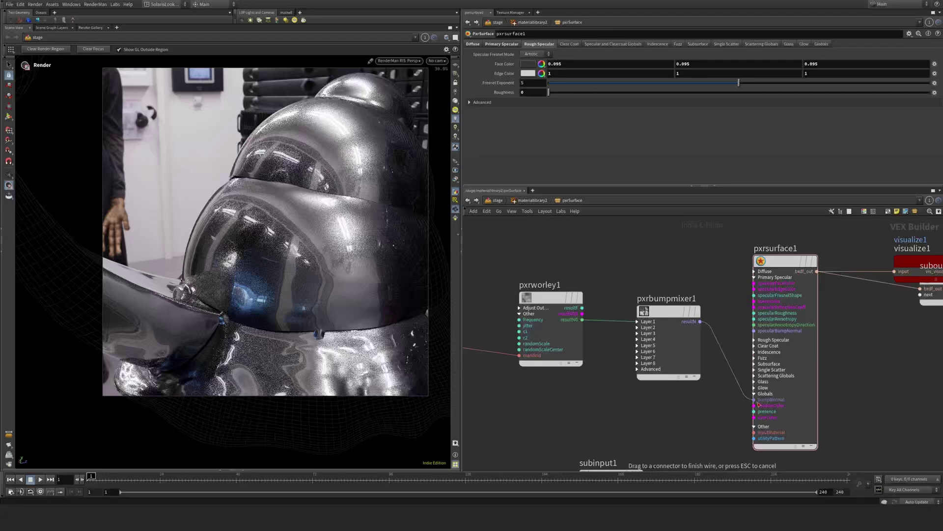
pyautogui.click(753, 400)
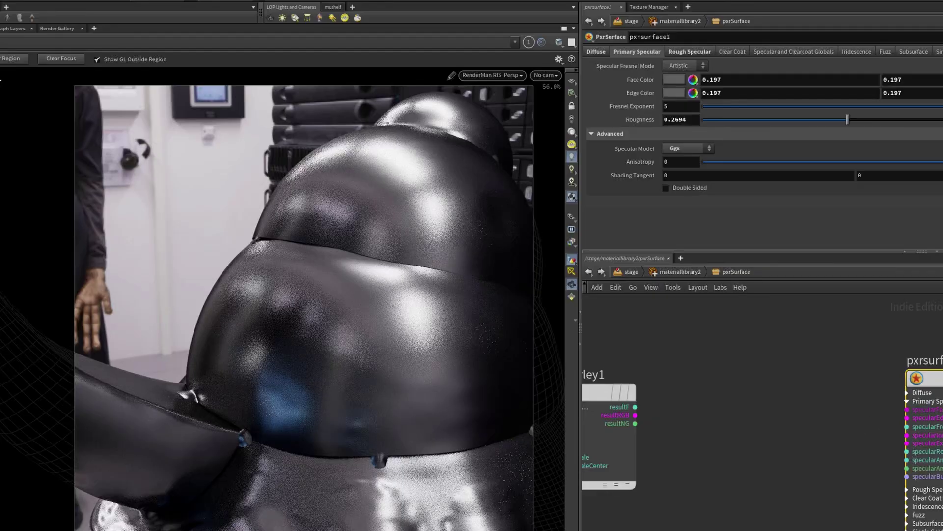
# Step: Switch the primary specular Fresnel mode to Physical and add a LamaConductor node between pxrworley1 and pxrsurface1
pyautogui.click(679, 67)
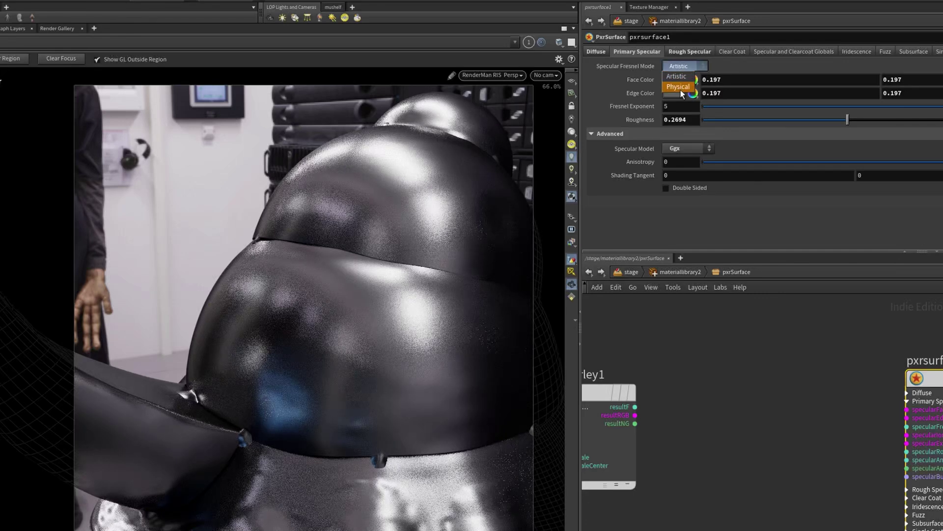
pyautogui.click(679, 88)
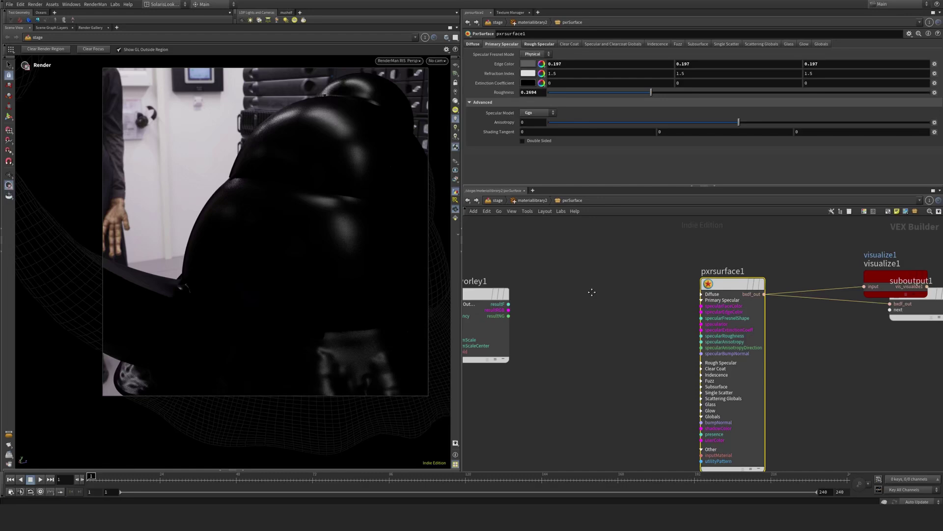
pyautogui.press('Tab')
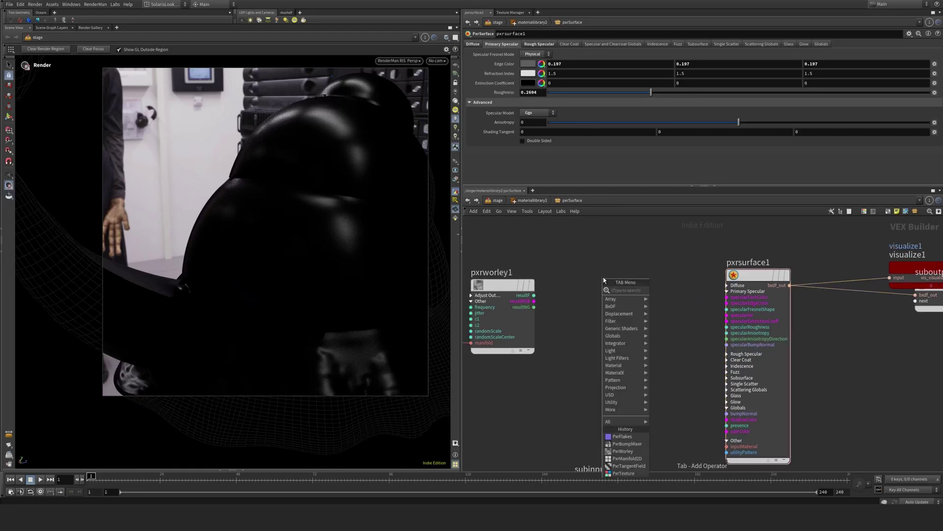
pyautogui.write('lama')
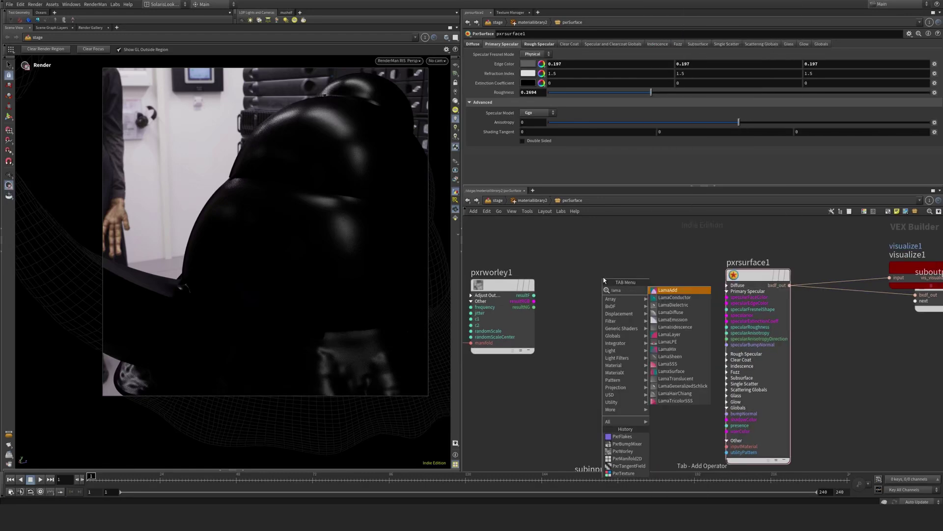
pyautogui.press('Down')
pyautogui.press('Return')
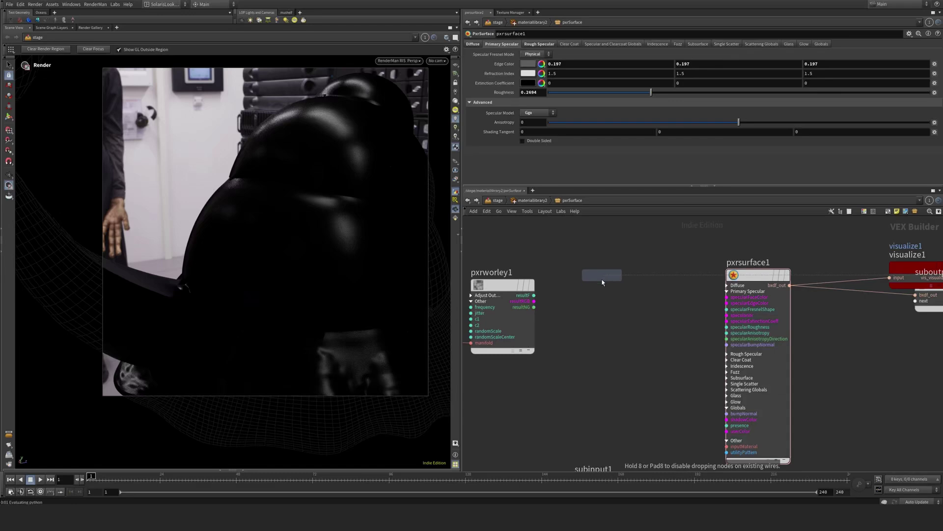
pyautogui.click(603, 281)
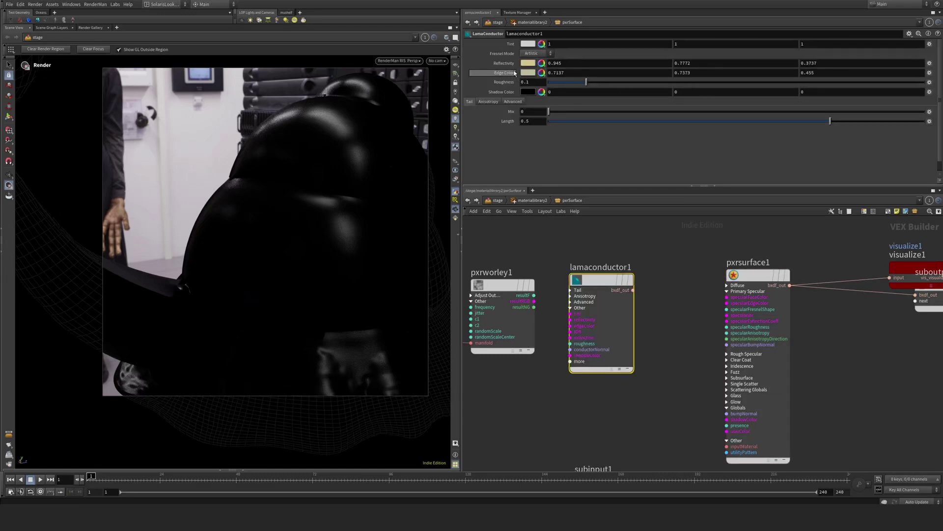
# Step: Set lamaconductor1's Fresnel mode to Scientific and copy its first IOR value, 0.18, into pxrsurface1's first refraction index component
pyautogui.click(530, 73)
pyautogui.click(545, 64)
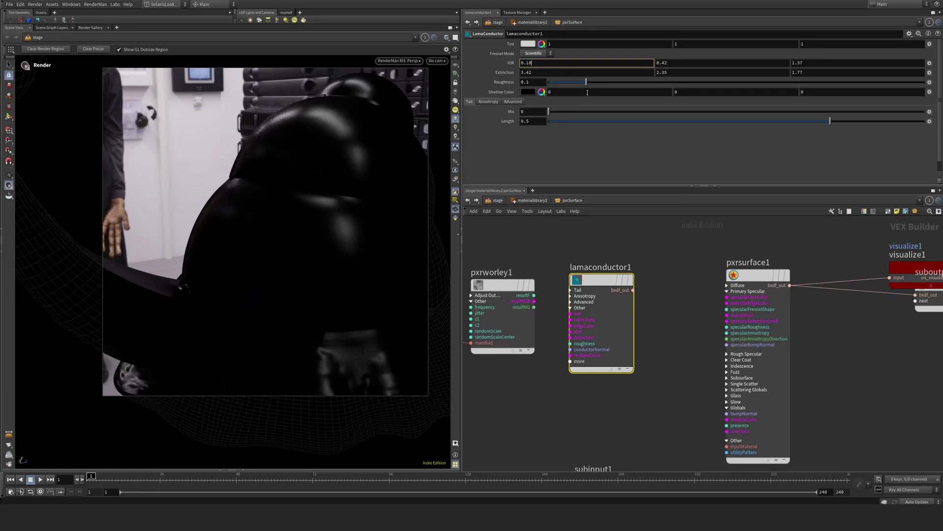
pyautogui.doubleClick(557, 62)
pyautogui.hotkey('ctrl', 'c')
pyautogui.click(737, 280)
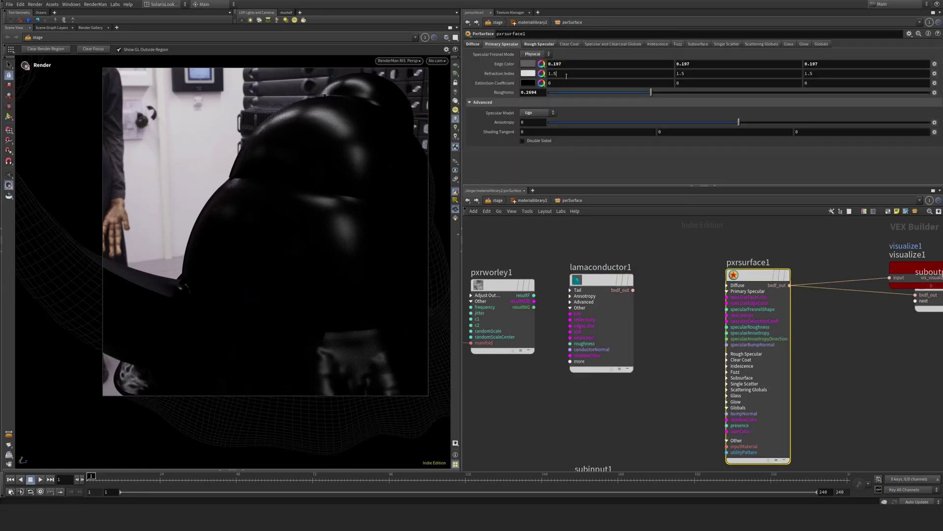
pyautogui.doubleClick(567, 76)
pyautogui.hotkey('ctrl', 'v')
pyautogui.press('Return')
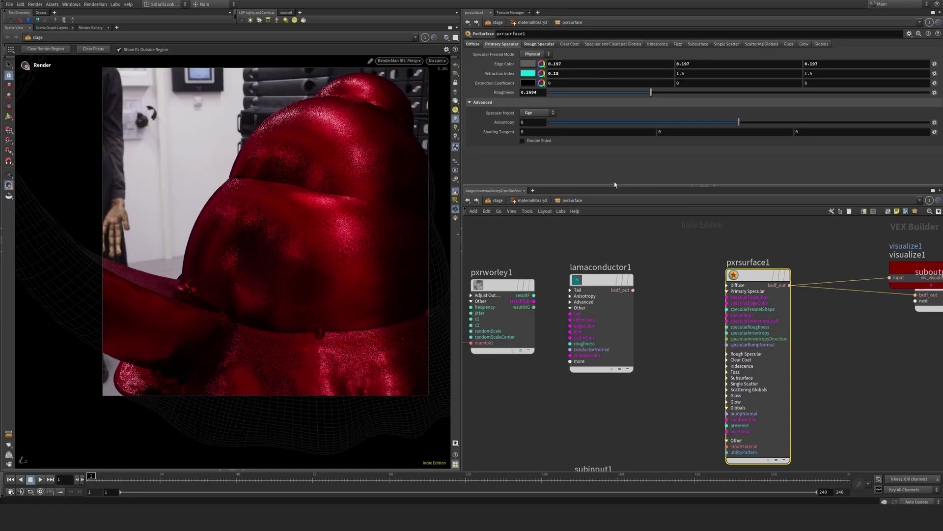
# Step: Copy lamaconductor1's second and third IOR values, 0.42 and 1.37, into pxrsurface1's matching primary specular refraction index components
pyautogui.click(601, 278)
pyautogui.doubleClick(680, 62)
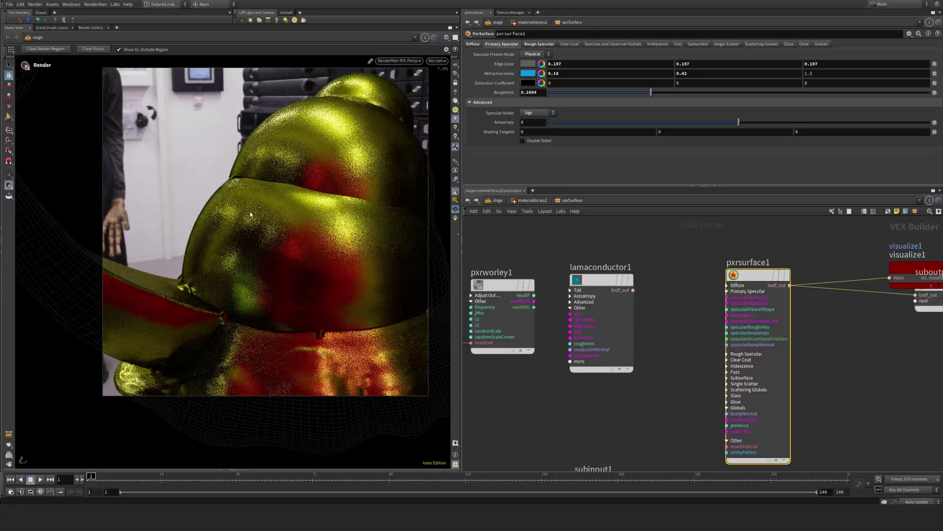
pyautogui.click(600, 280)
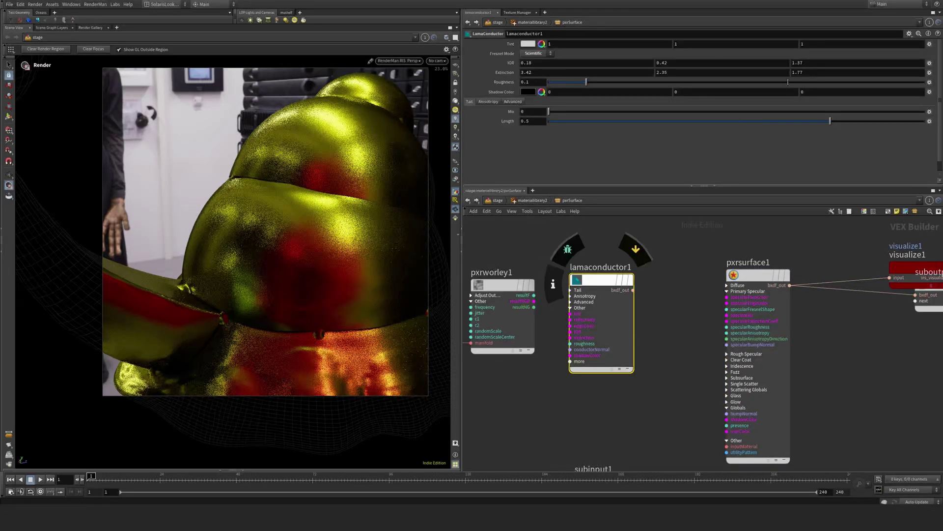
pyautogui.doubleClick(818, 63)
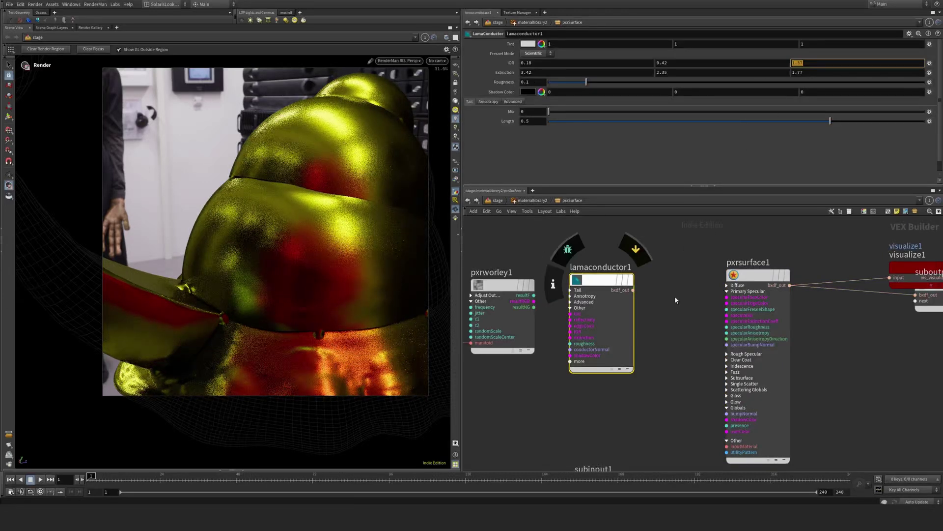
pyautogui.click(759, 275)
pyautogui.doubleClick(813, 74)
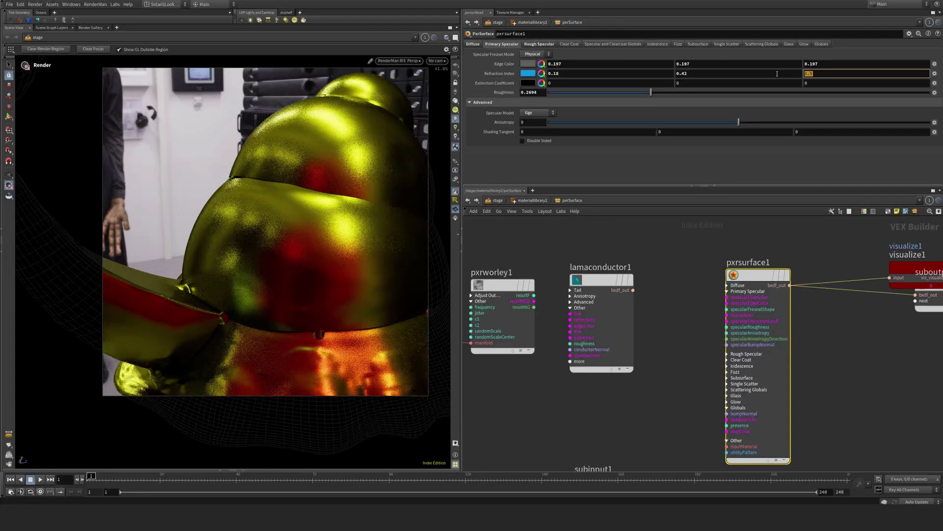
pyautogui.write('1.37')
pyautogui.press('Return')
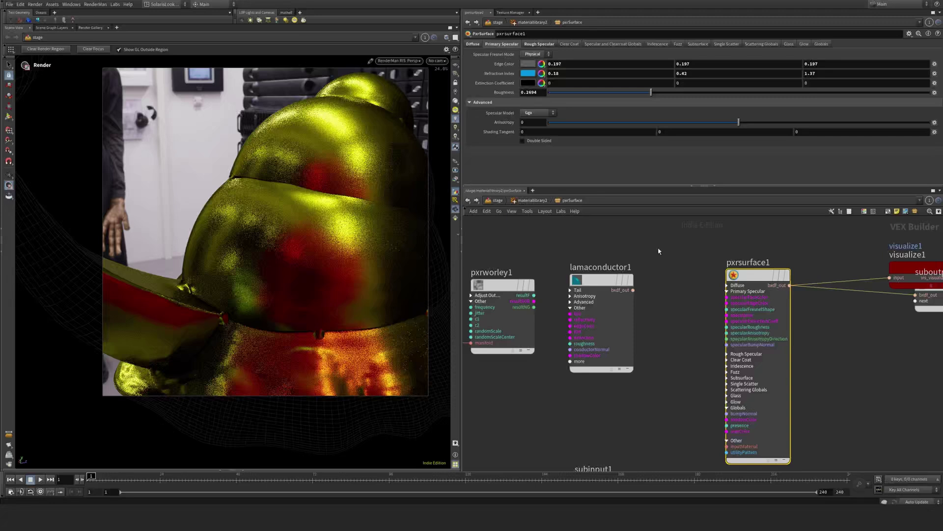
# Step: Copy lamaconductor1's first extinction value, 3.42, into the first component of pxrsurface1's primary specular extinction coefficient
pyautogui.click(602, 280)
pyautogui.doubleClick(538, 73)
pyautogui.hotkey('ctrl', 'c')
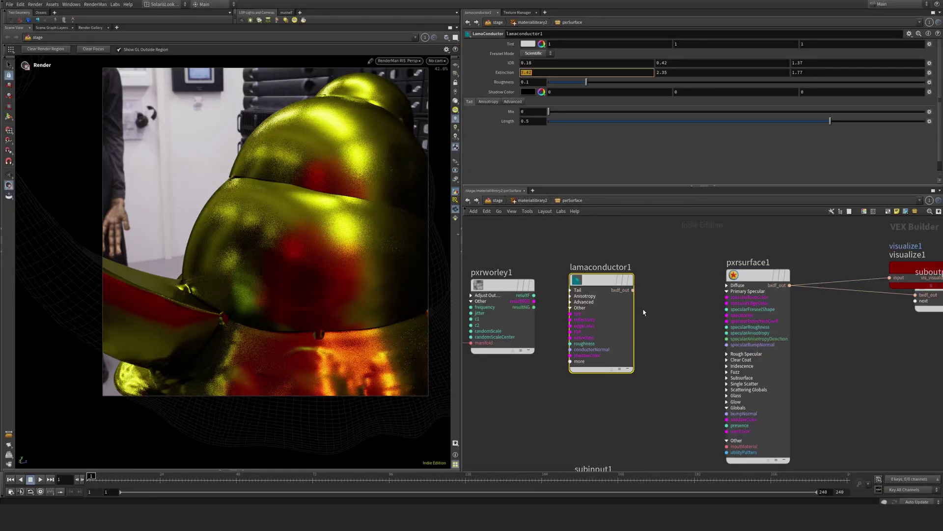
pyautogui.click(781, 275)
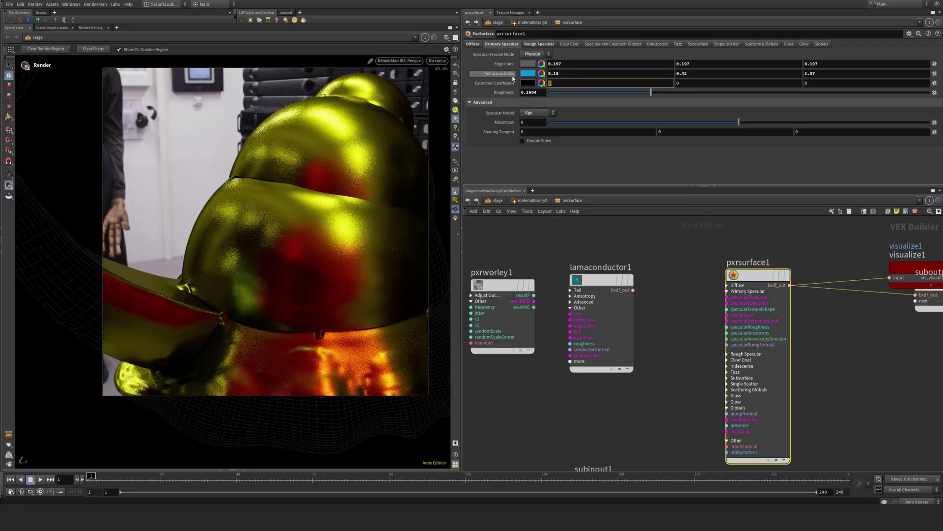
pyautogui.hotkey('ctrl', 'v')
pyautogui.press('Return')
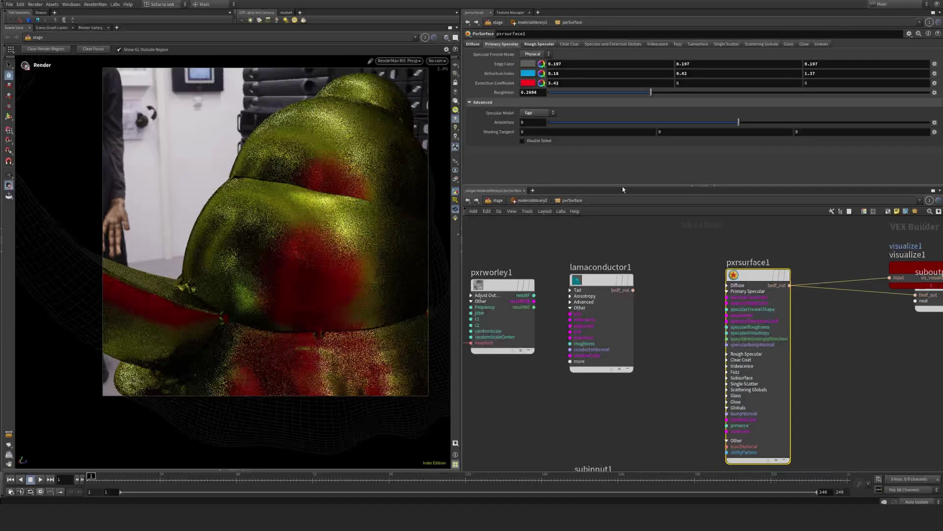
# Step: Fill the second and third extinction coefficient components of pxrsurface1 with lamaconductor1's values, 2.35 and 1.77
pyautogui.click(601, 279)
pyautogui.click(664, 72)
pyautogui.hotkey('ctrl', 'c')
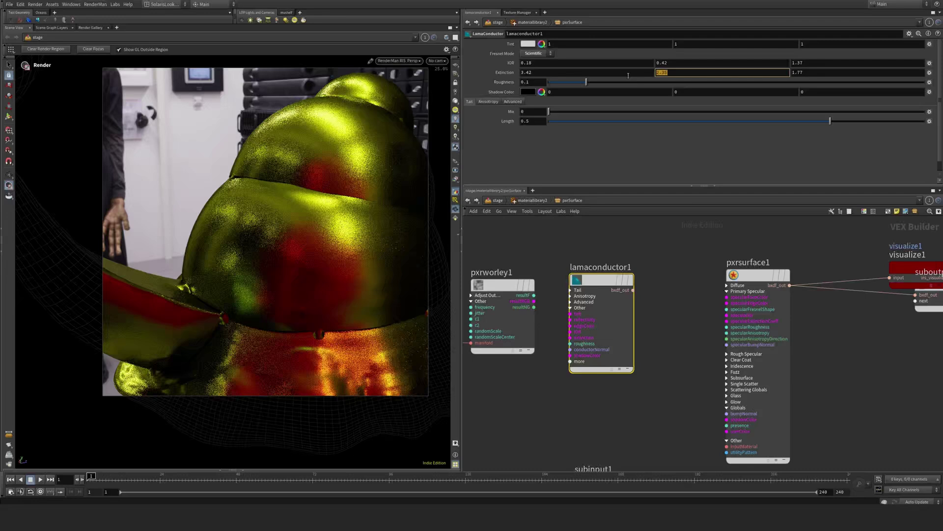
pyautogui.click(747, 275)
pyautogui.click(700, 83)
pyautogui.hotkey('ctrl', 'v')
pyautogui.press('Tab')
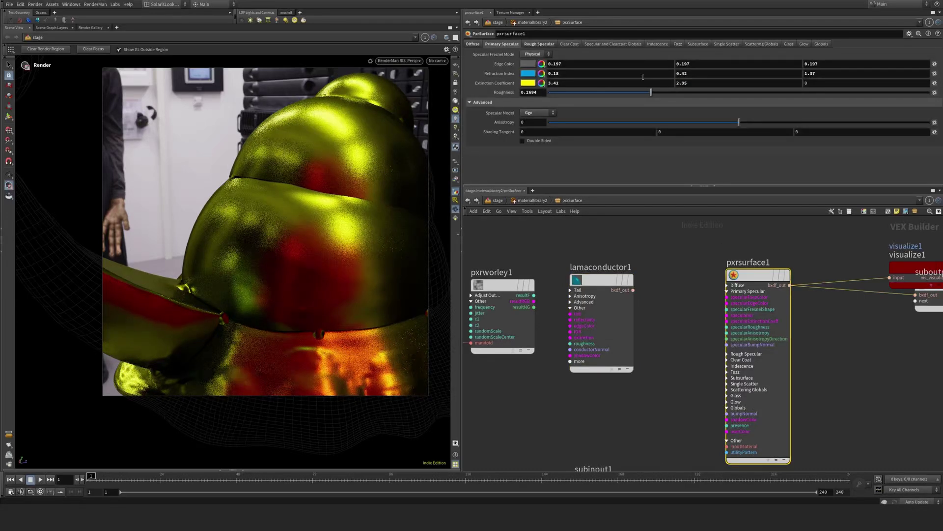
pyautogui.write('1.77')
pyautogui.press('Return')
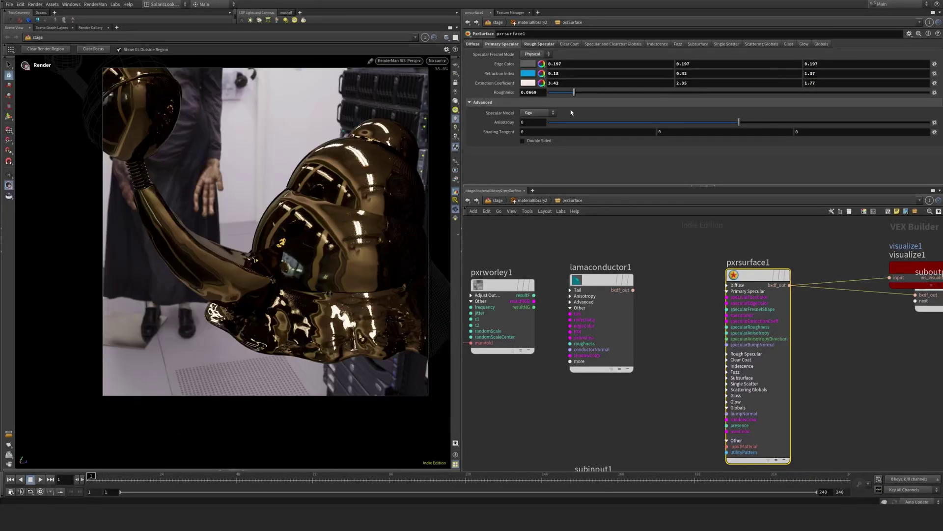
# Step: Brighten pxrsurface1's primary specular edge color to 1, 1, 1 and set its roughness to 0.1831
pyautogui.click(528, 63)
pyautogui.moveTo(560, 153); pyautogui.dragTo(633, 153)
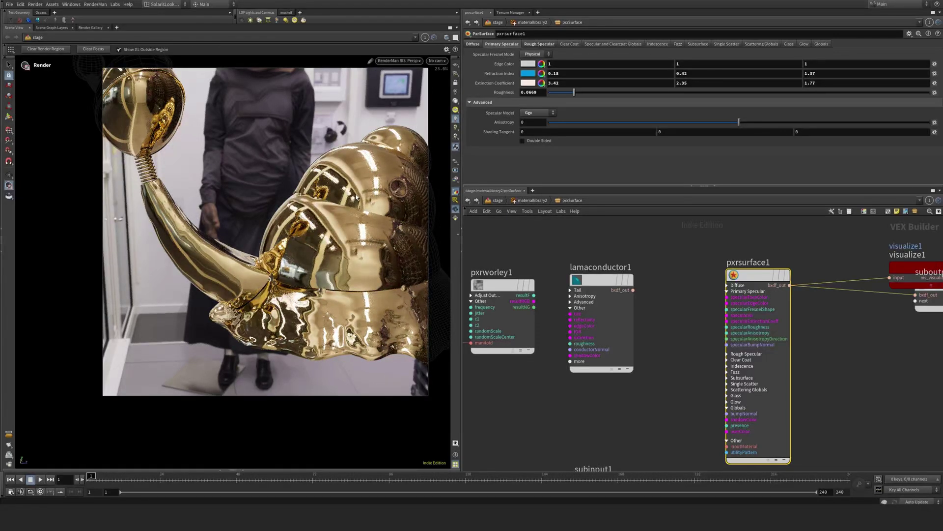
pyautogui.moveTo(574, 92); pyautogui.dragTo(618, 93)
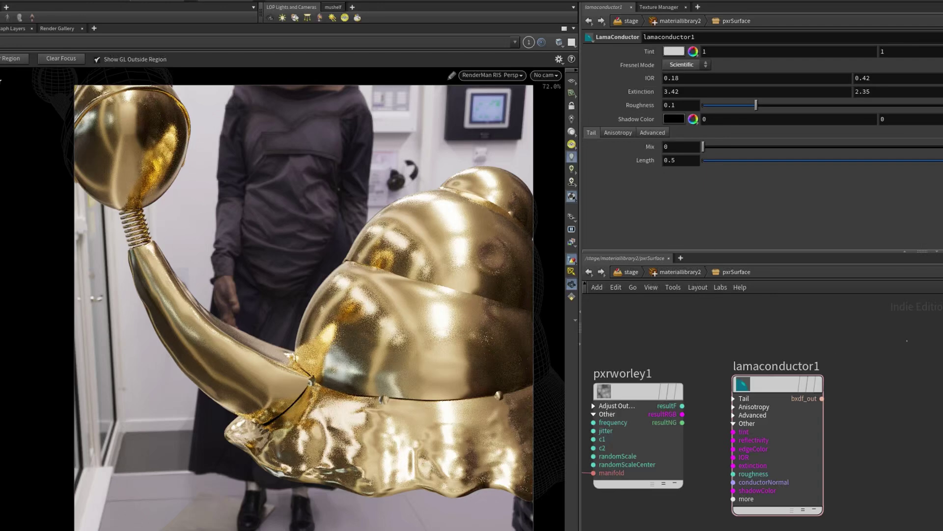
pyautogui.click(939, 386)
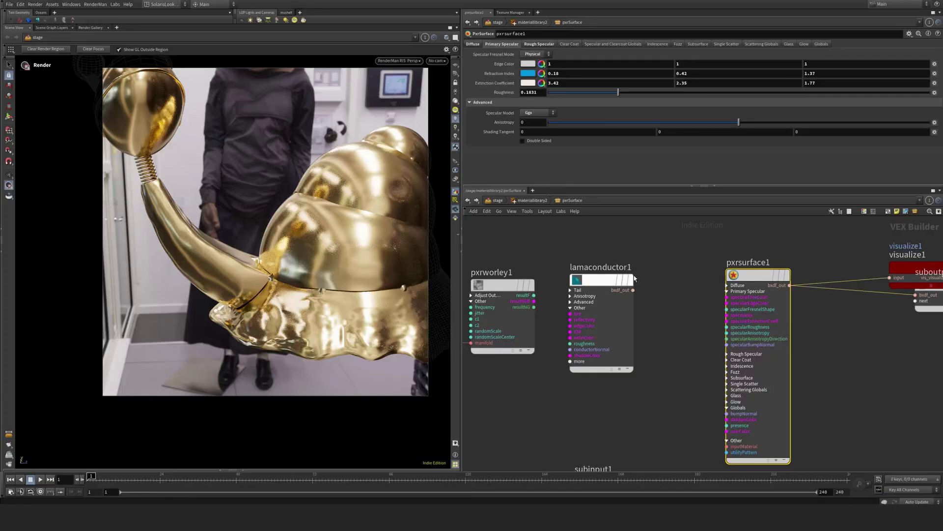
pyautogui.moveTo(785, 405)
pyautogui.moveTo(674, 266); pyautogui.dragTo(679, 271, button='middle')
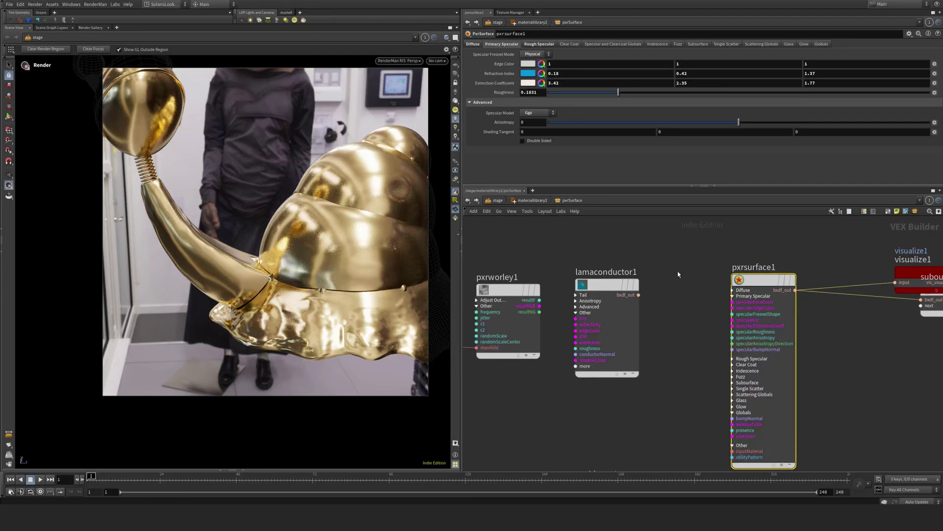